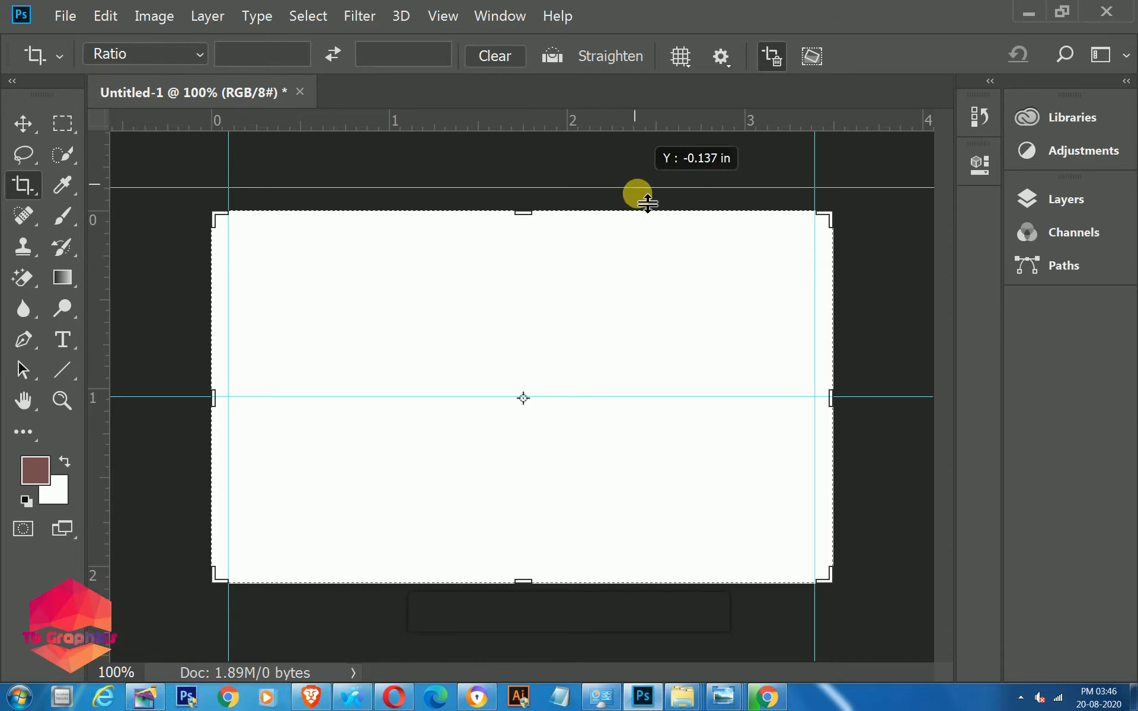
Step: Add horizontal guides just inside the card's top and bottom edges and a vertical guide through its centre
{"action": "left_click_drag", "start_coordinate": [568, 122], "coordinate": [627, 564]}
{"action": "left_click_drag", "start_coordinate": [99, 305], "coordinate": [521, 345]}
{"action": "left_click", "coordinate": [433, 465]}
{"action": "key", "text": "Right"}
{"action": "key", "text": "Right"}
{"action": "key", "text": "Right"}
{"action": "key", "text": "Right"}
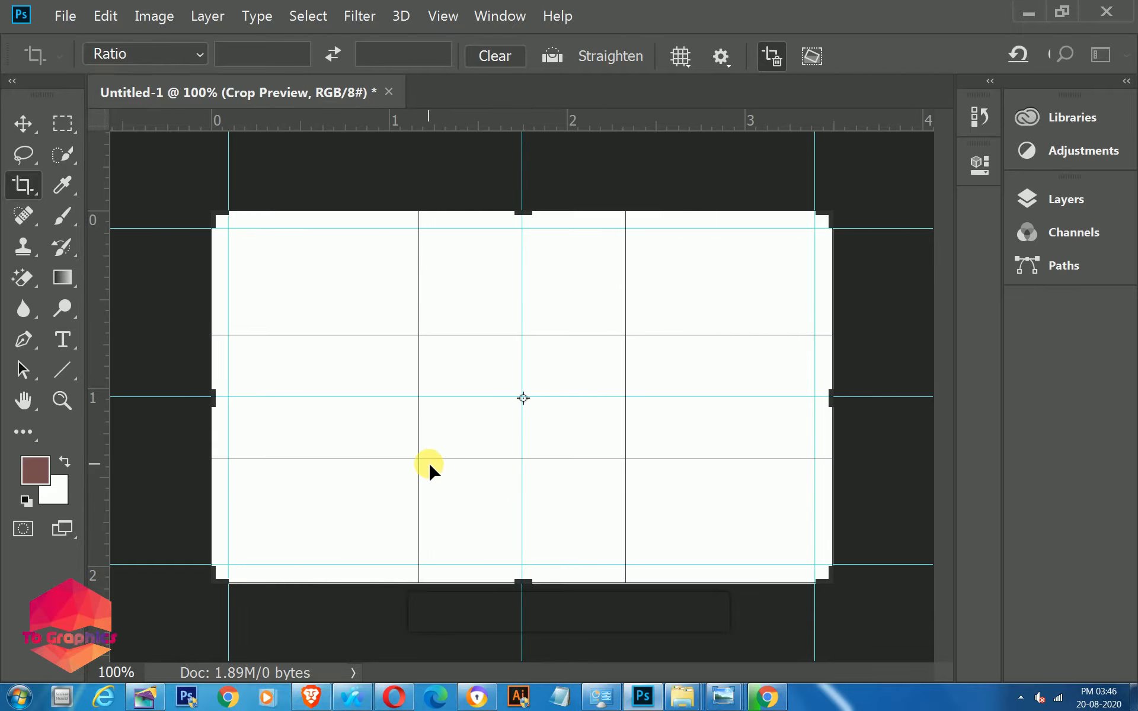
{"action": "left_click", "coordinate": [26, 122]}
{"action": "left_click", "coordinate": [759, 282]}
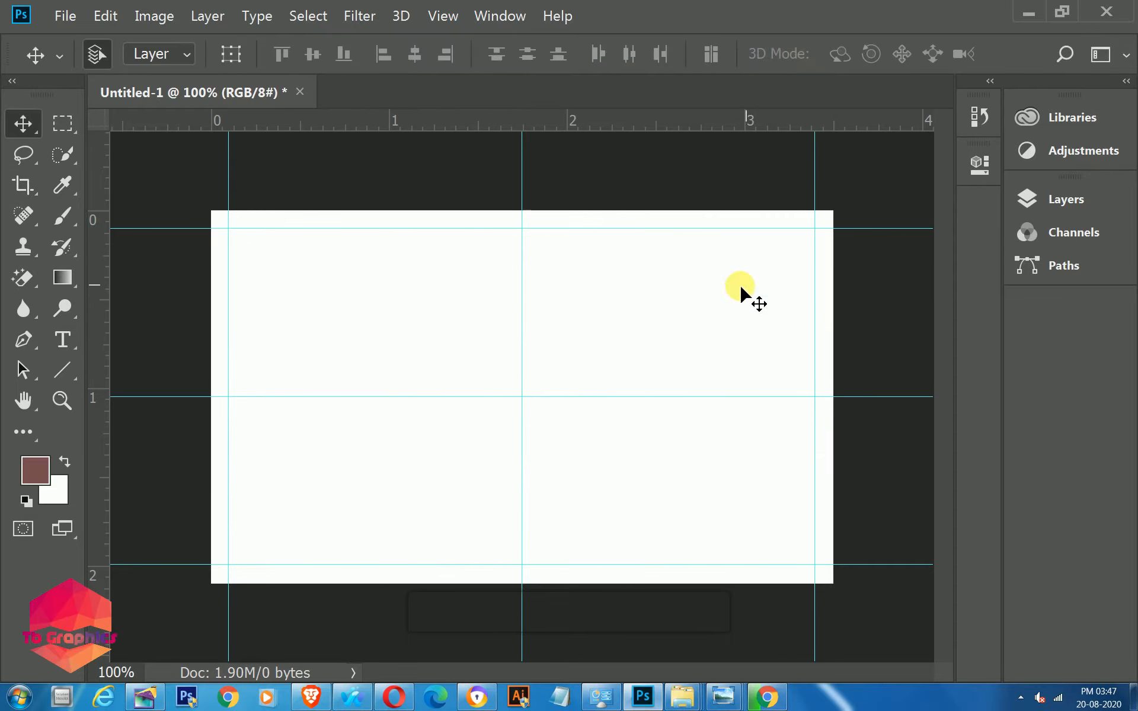
Step: Draw a closed four-sided Pen shape, about 745 × 436 px, with a slanted left side, covering the card's lower-right area
{"action": "key", "text": "p"}
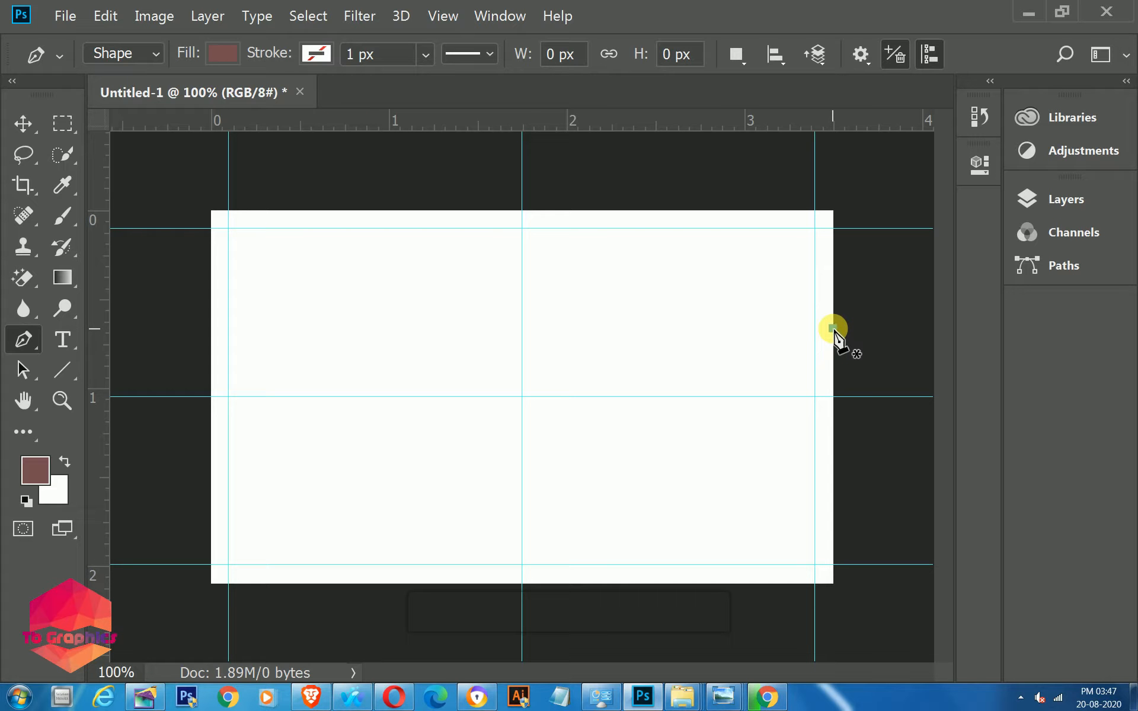
{"action": "left_click", "coordinate": [832, 327]}
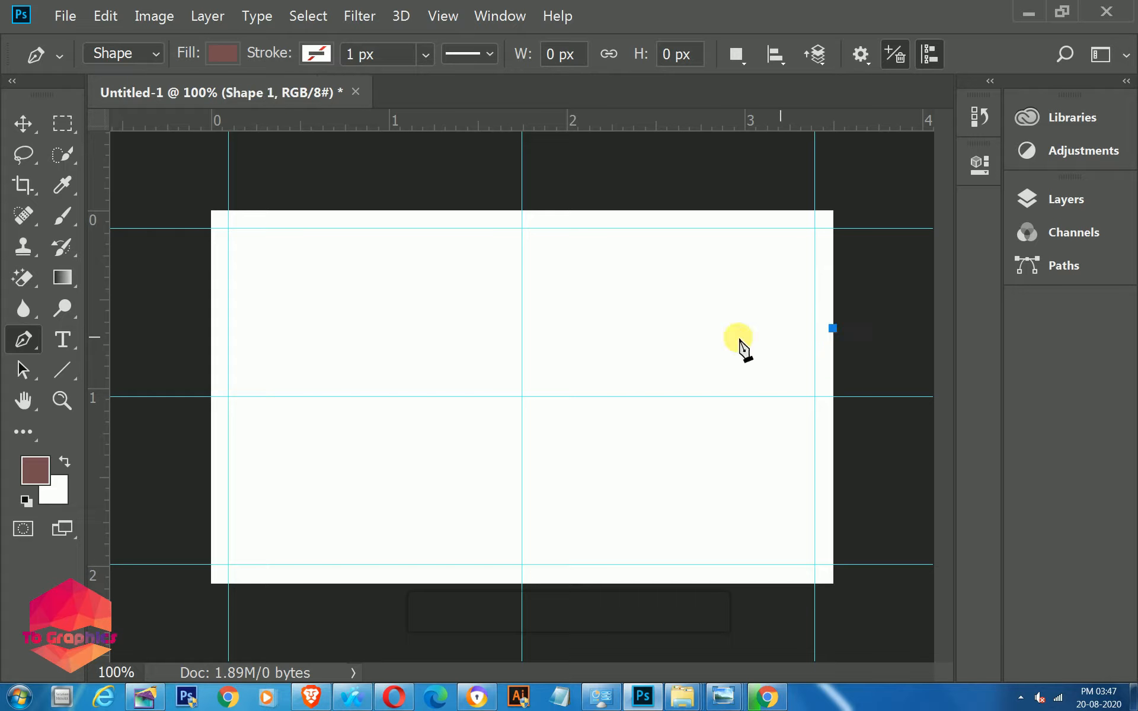
{"action": "left_click", "coordinate": [522, 329]}
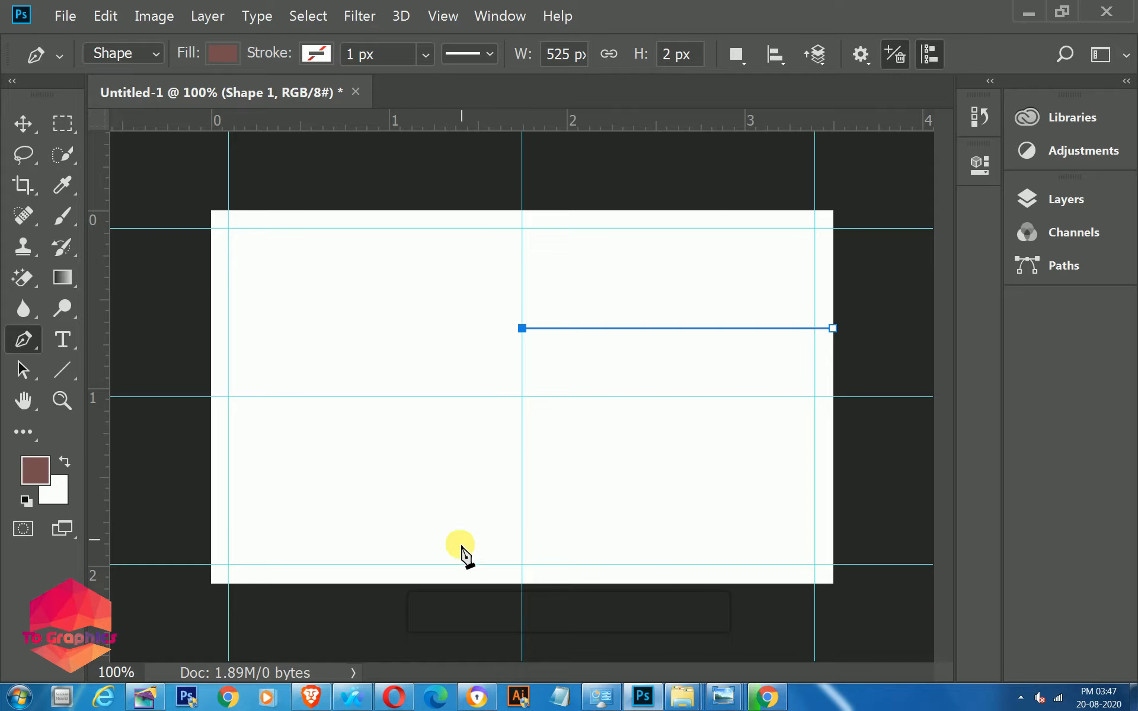
{"action": "left_click", "coordinate": [392, 583]}
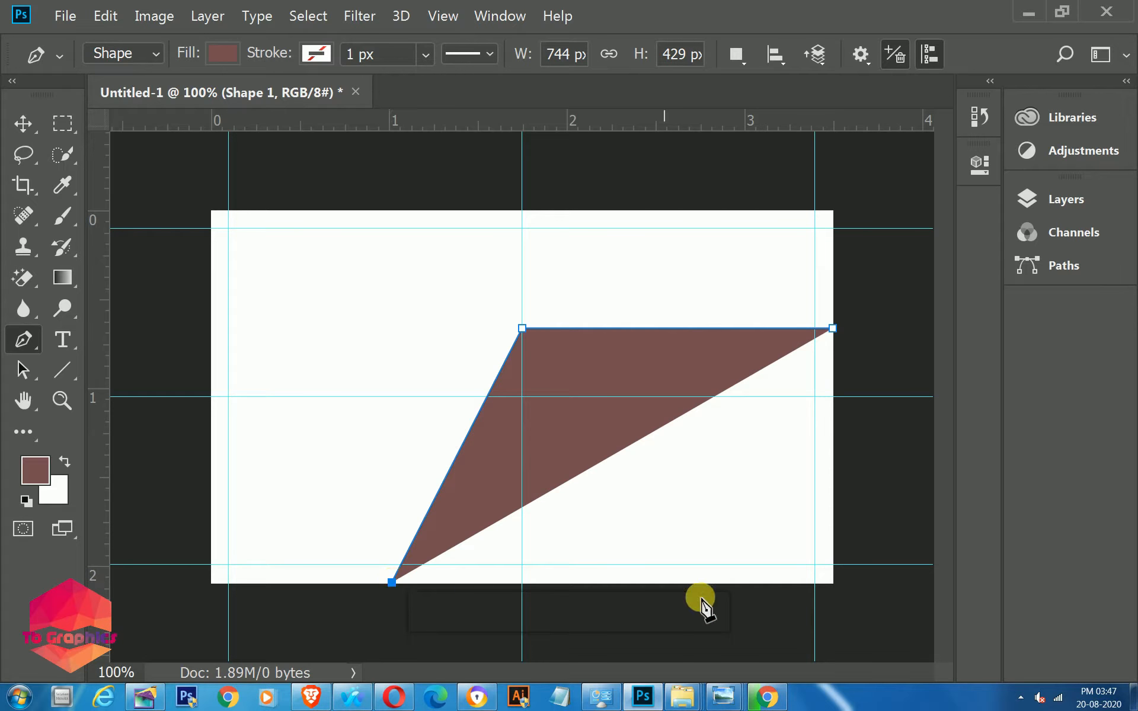
{"action": "left_click", "coordinate": [834, 587]}
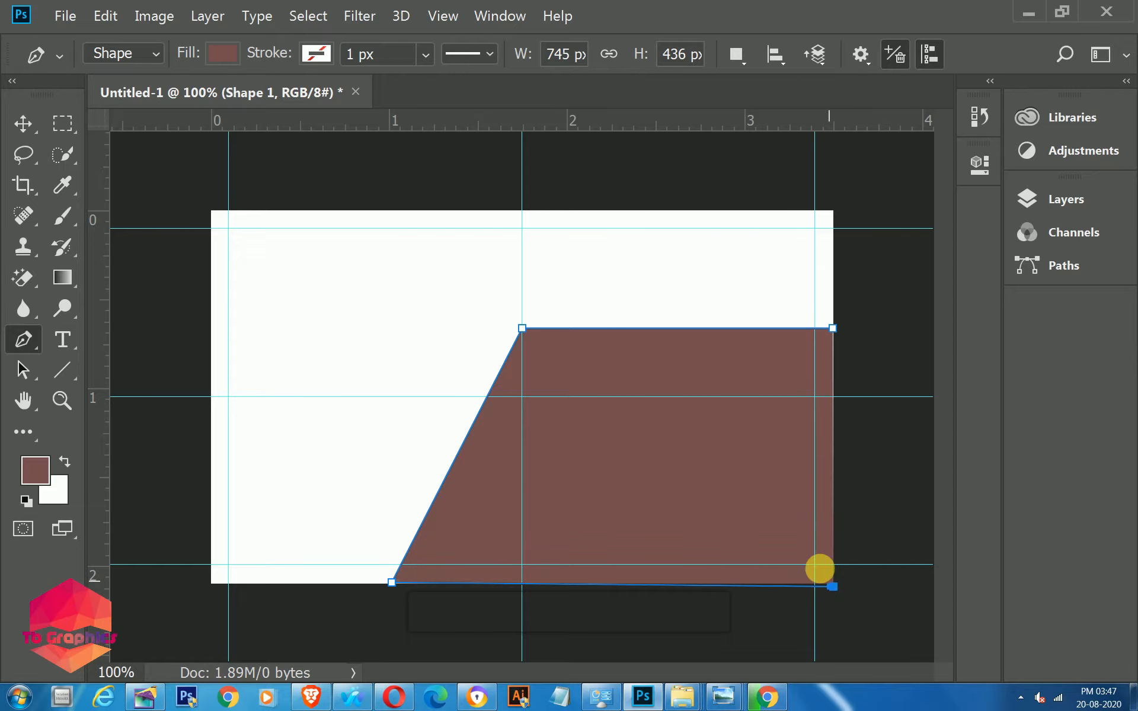
{"action": "left_click", "coordinate": [834, 329]}
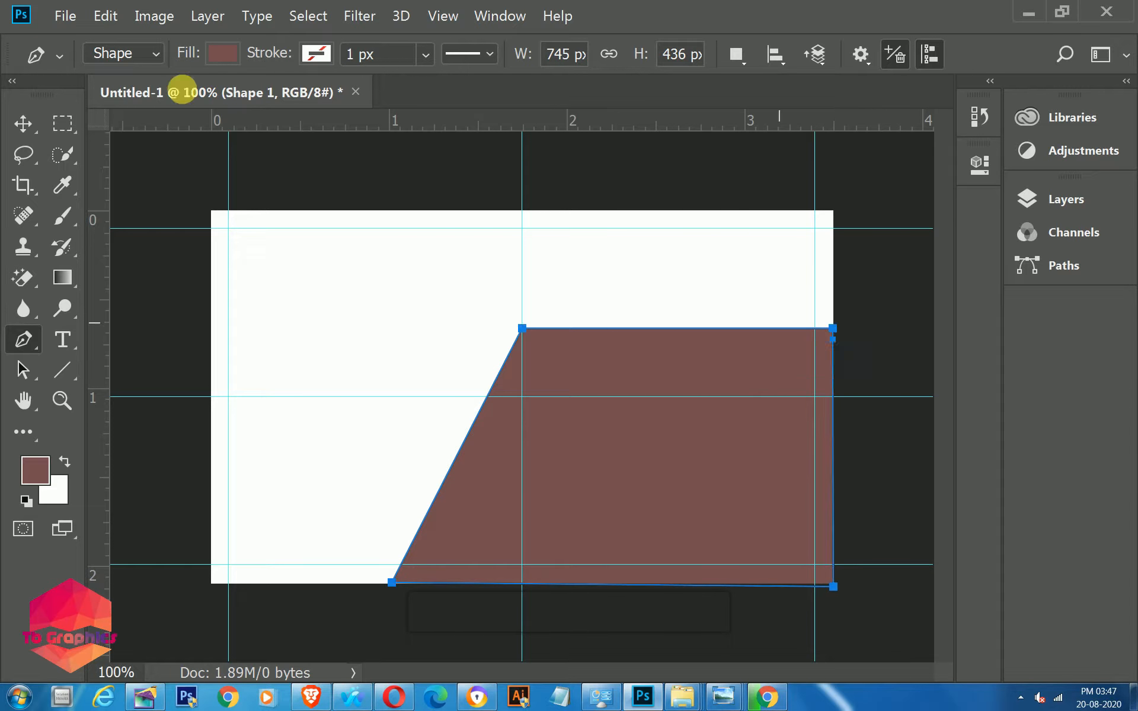
Step: Fill the four-sided shape with orange and preview the card briefly without guides
{"action": "left_click", "coordinate": [227, 52]}
{"action": "left_click", "coordinate": [124, 177]}
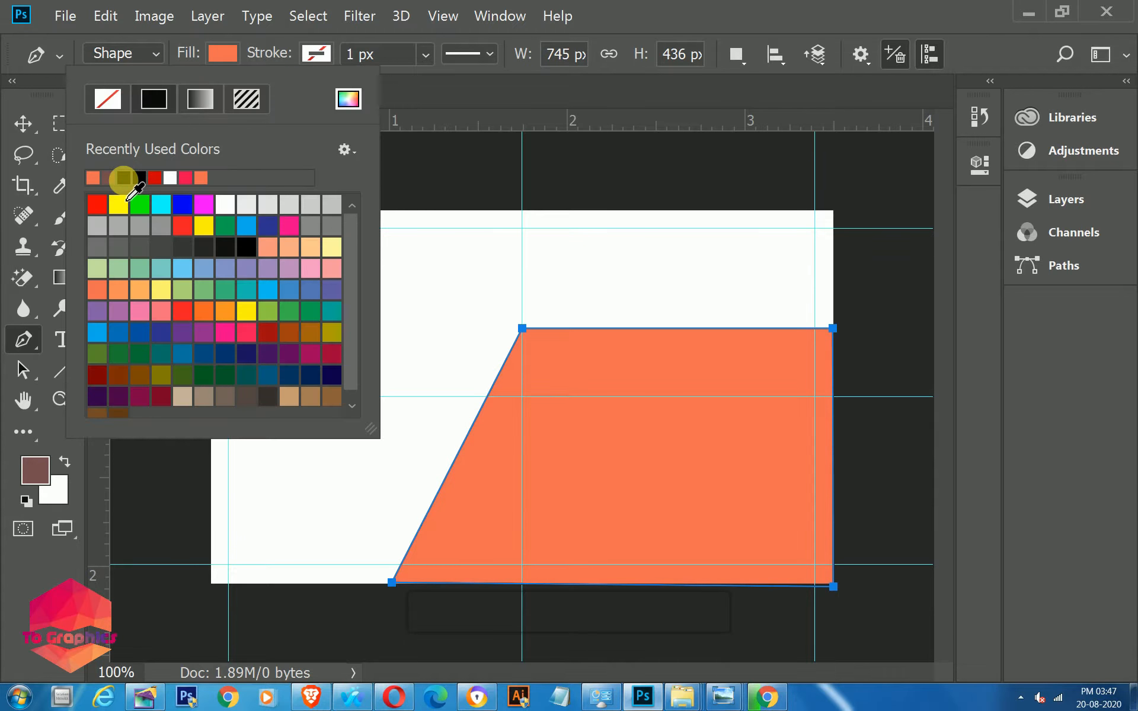
{"action": "left_click", "coordinate": [30, 123]}
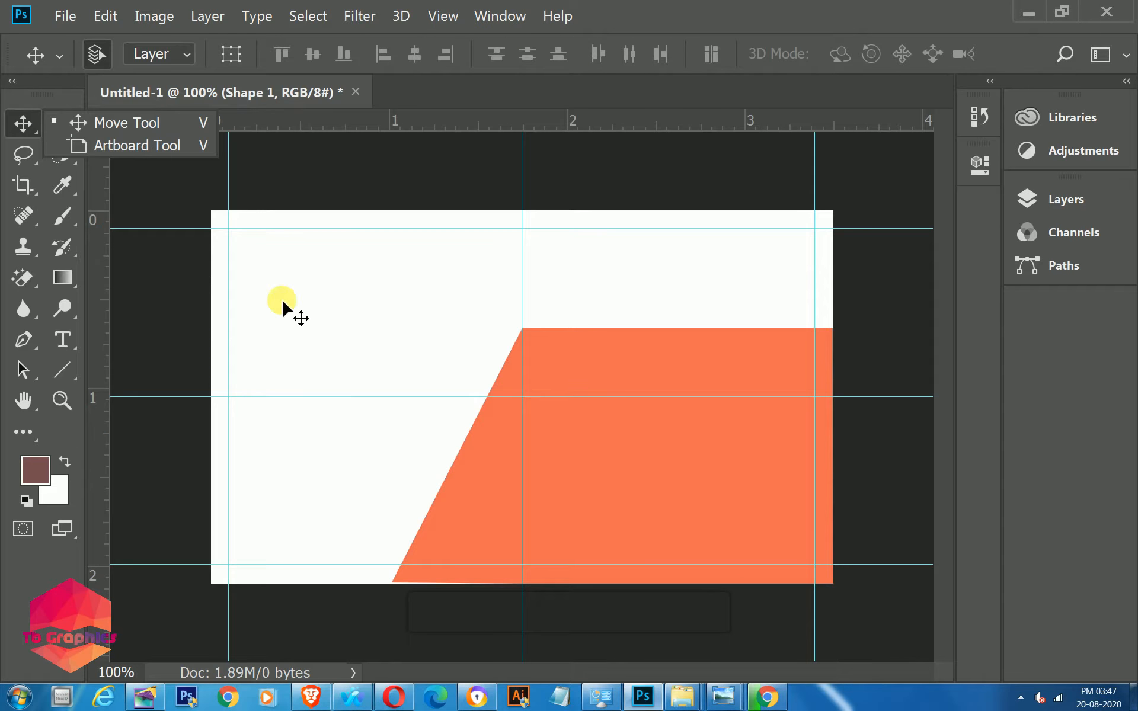
{"action": "left_click", "coordinate": [388, 318]}
{"action": "key", "text": "ctrl+semicolon"}
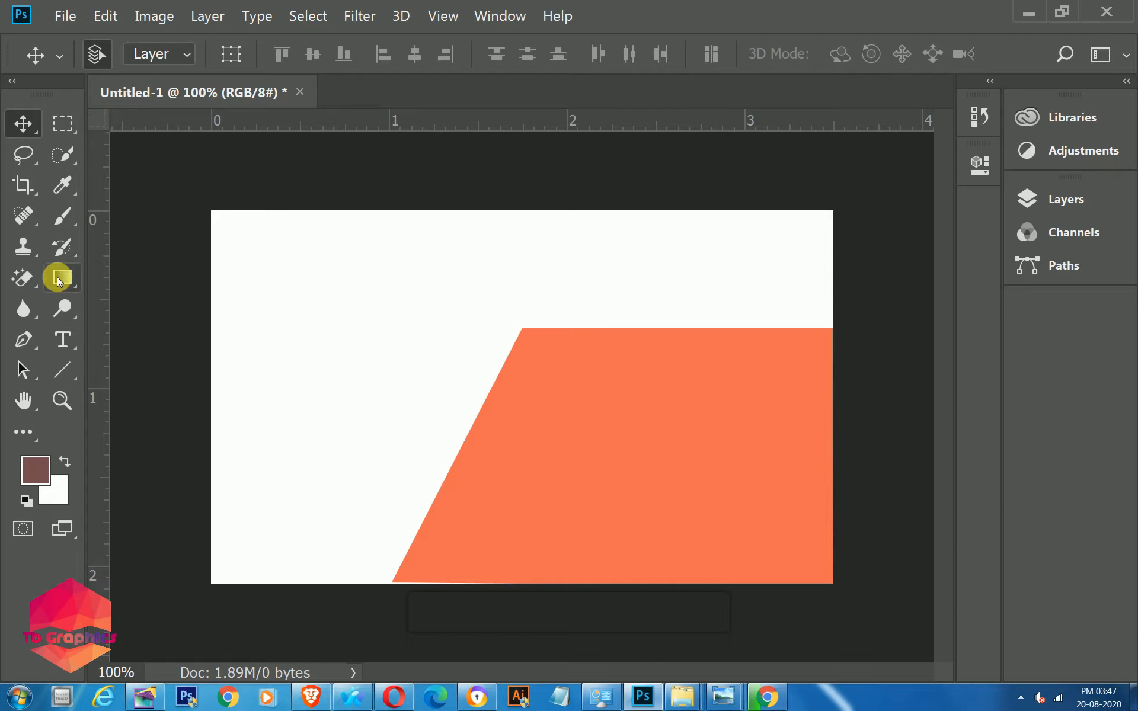
{"action": "key", "text": "ctrl+semicolon"}
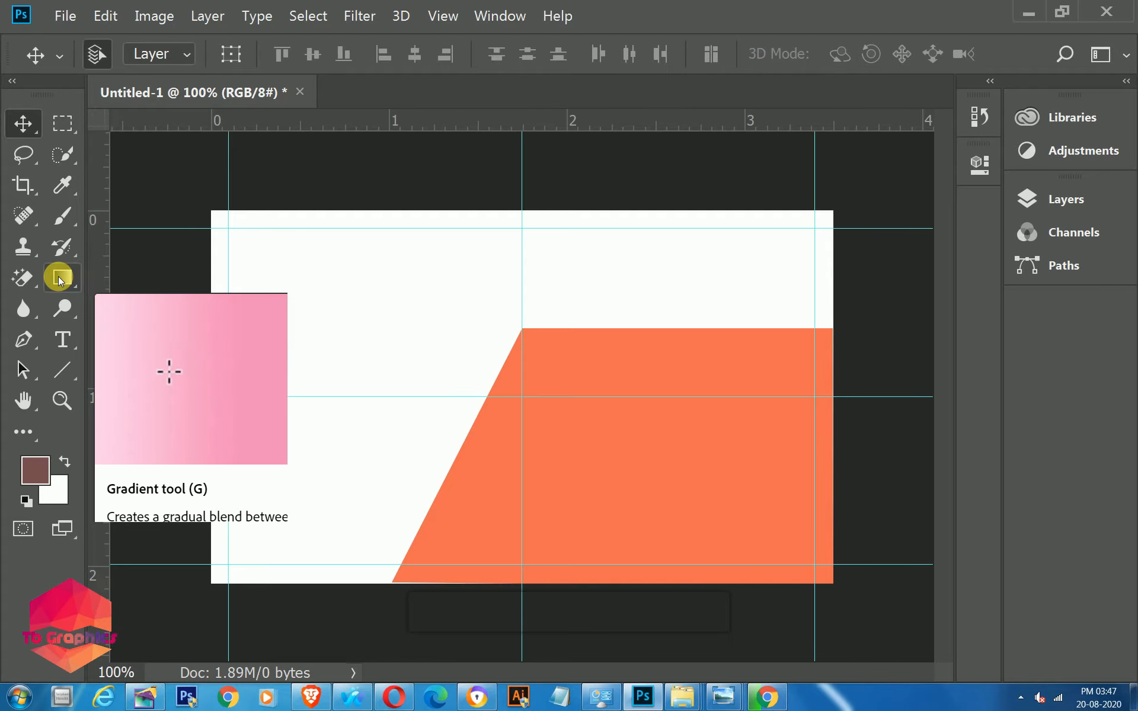
Step: Draw a black rectangle of about 559 × 125 px below the middle guide, from beyond the card's left edge to the centre guide
{"action": "left_click", "coordinate": [64, 369]}
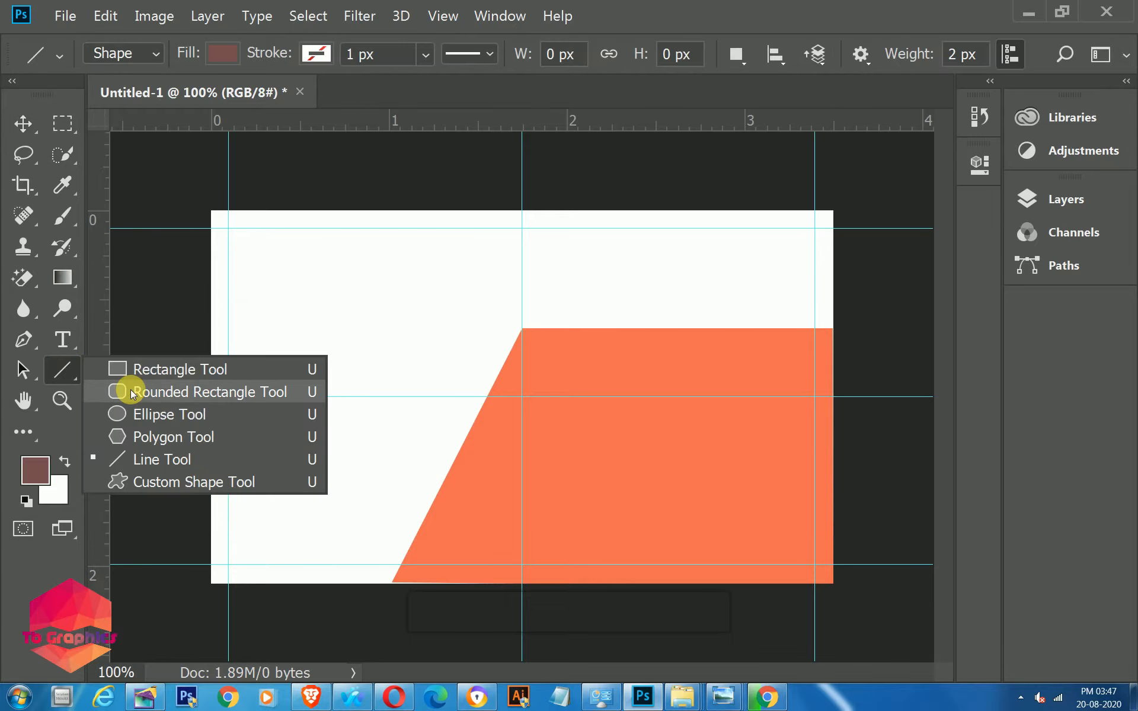
{"action": "left_click", "coordinate": [157, 368]}
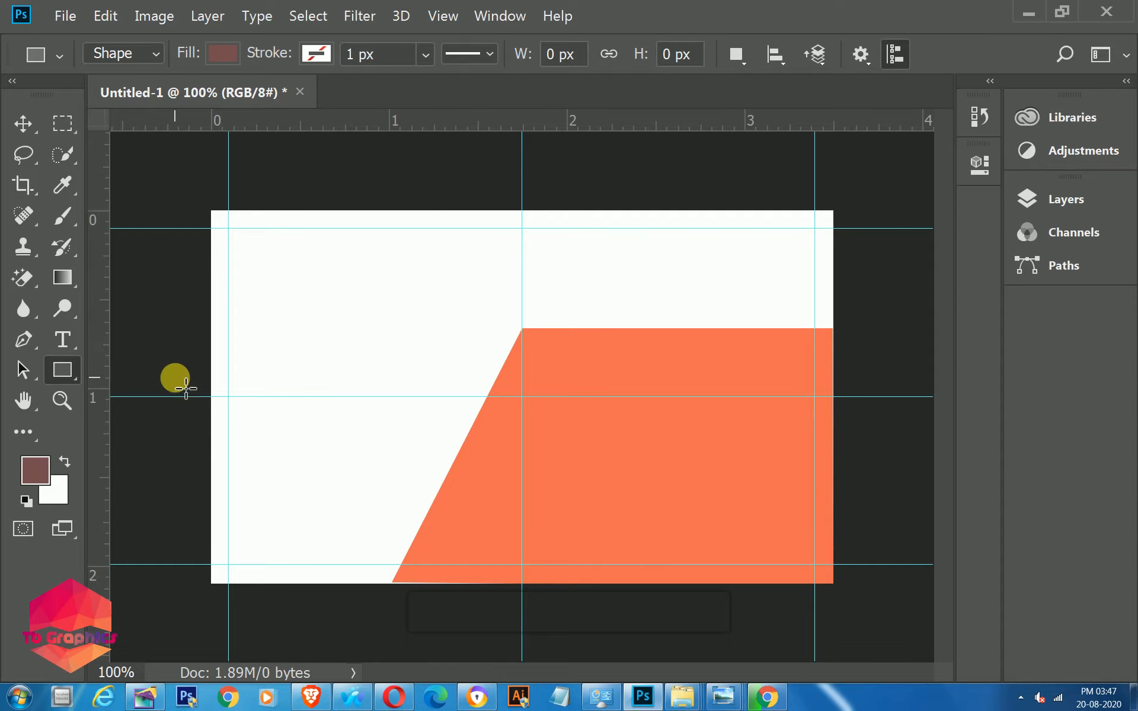
{"action": "left_click_drag", "start_coordinate": [190, 397], "coordinate": [522, 471]}
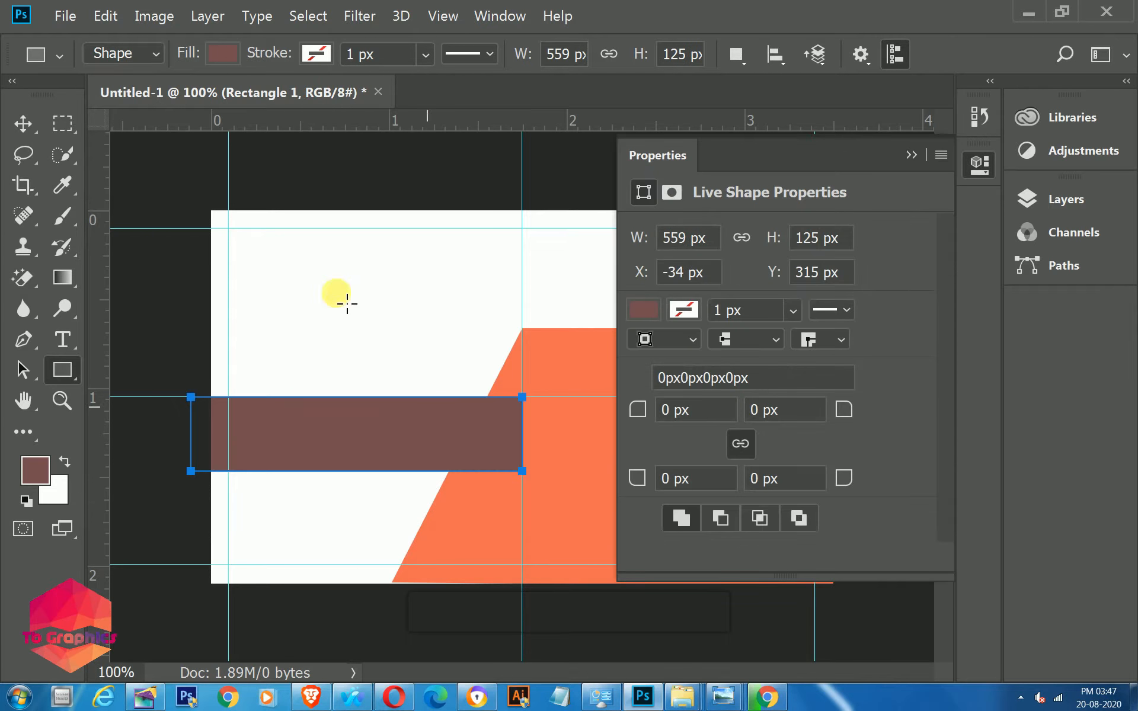
{"action": "left_click", "coordinate": [213, 52]}
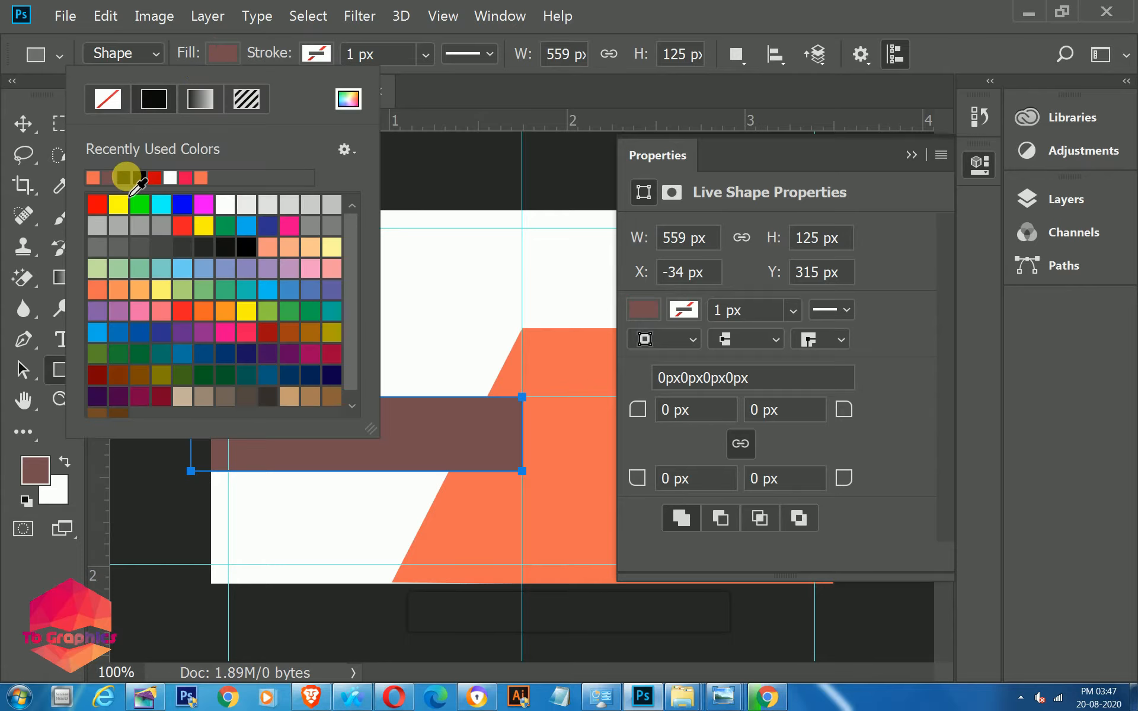
{"action": "left_click", "coordinate": [126, 177]}
{"action": "left_click", "coordinate": [23, 124]}
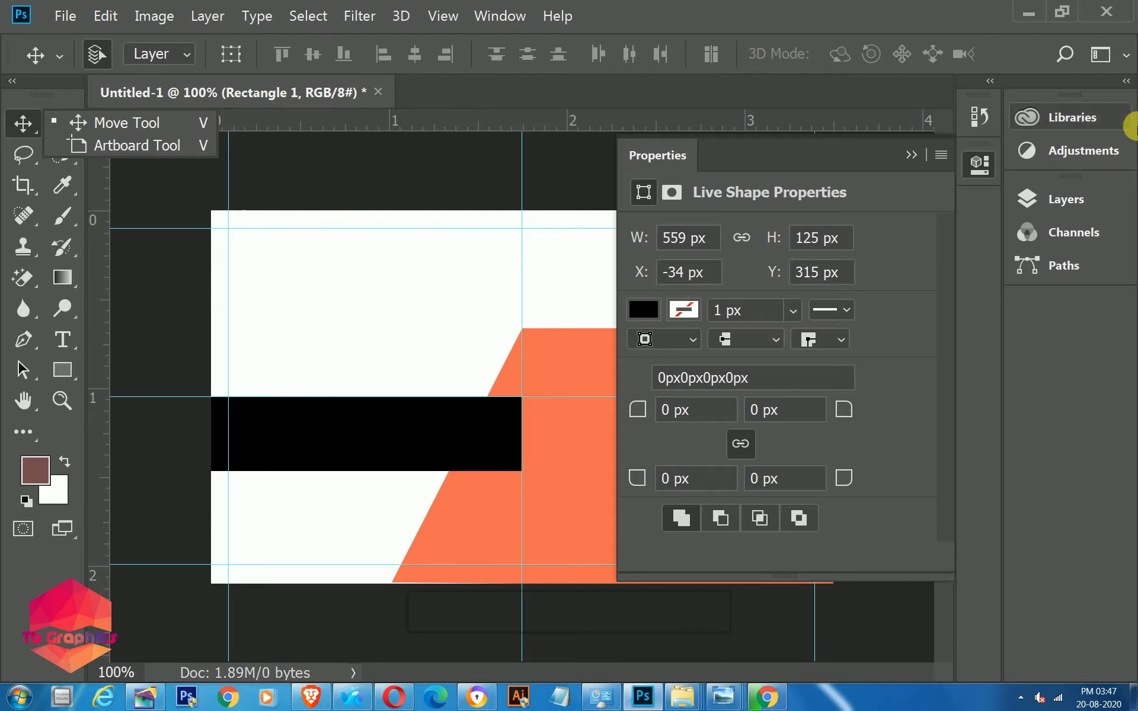
{"action": "left_click", "coordinate": [948, 155]}
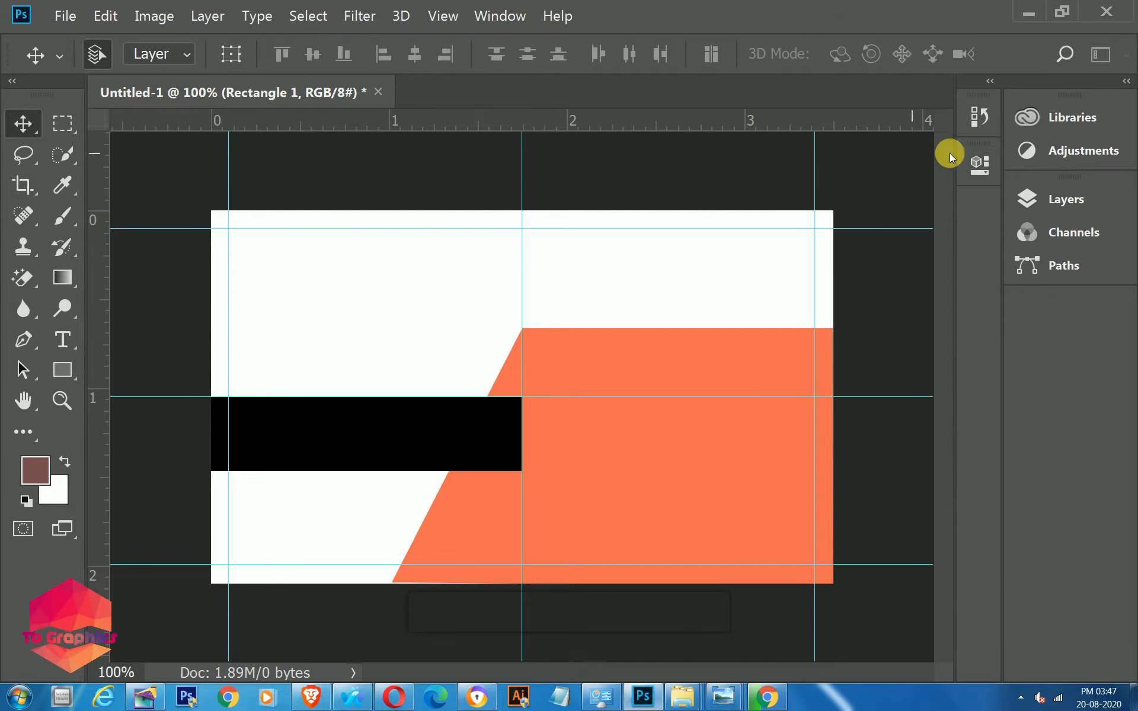
Step: Move the Shape 1 layer above Rectangle 1 so the orange shape overlaps the black bar
{"action": "left_click", "coordinate": [1065, 201]}
{"action": "left_click_drag", "start_coordinate": [866, 372], "coordinate": [859, 314]}
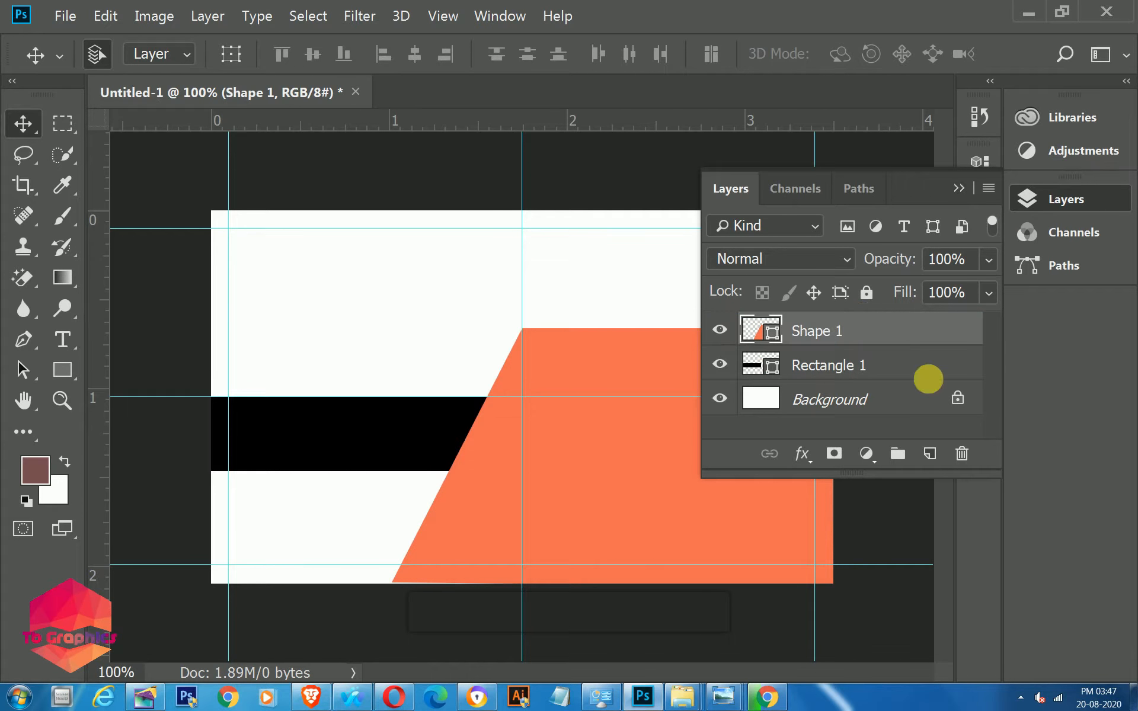
{"action": "left_click", "coordinate": [22, 122]}
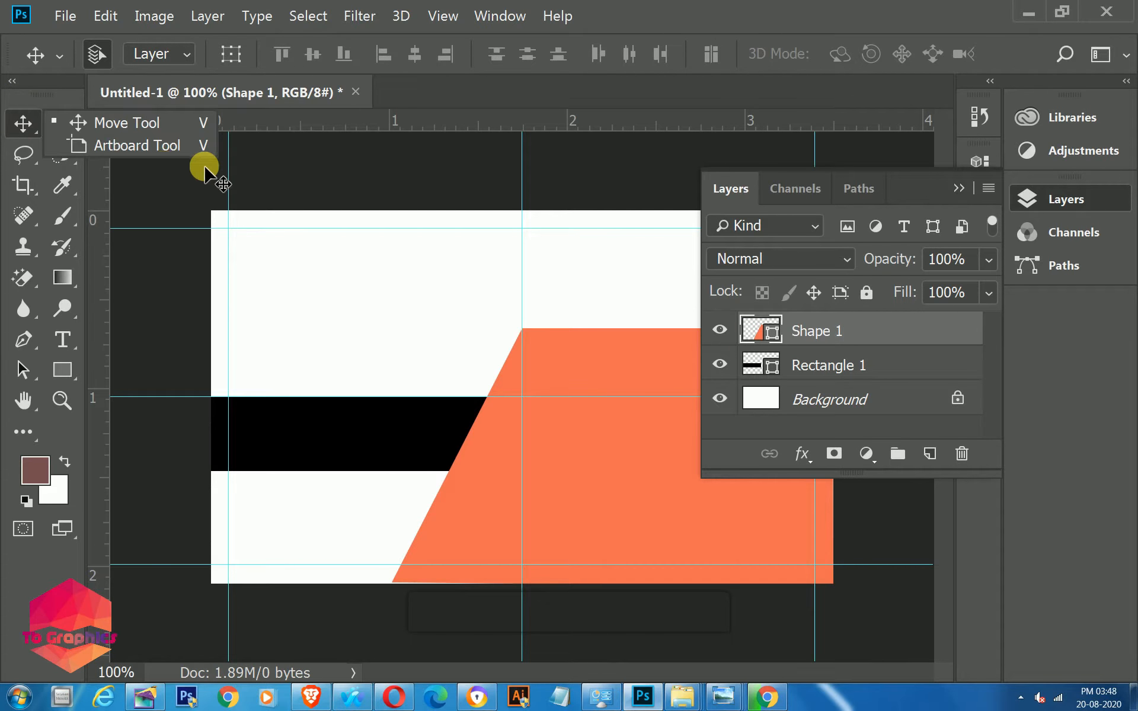
{"action": "left_click", "coordinate": [165, 167]}
Step: With the guides hidden, extend the black bar's lower edge to 103.20% height, apply the transform and show the guides again
{"action": "key", "text": "ctrl+semicolon"}
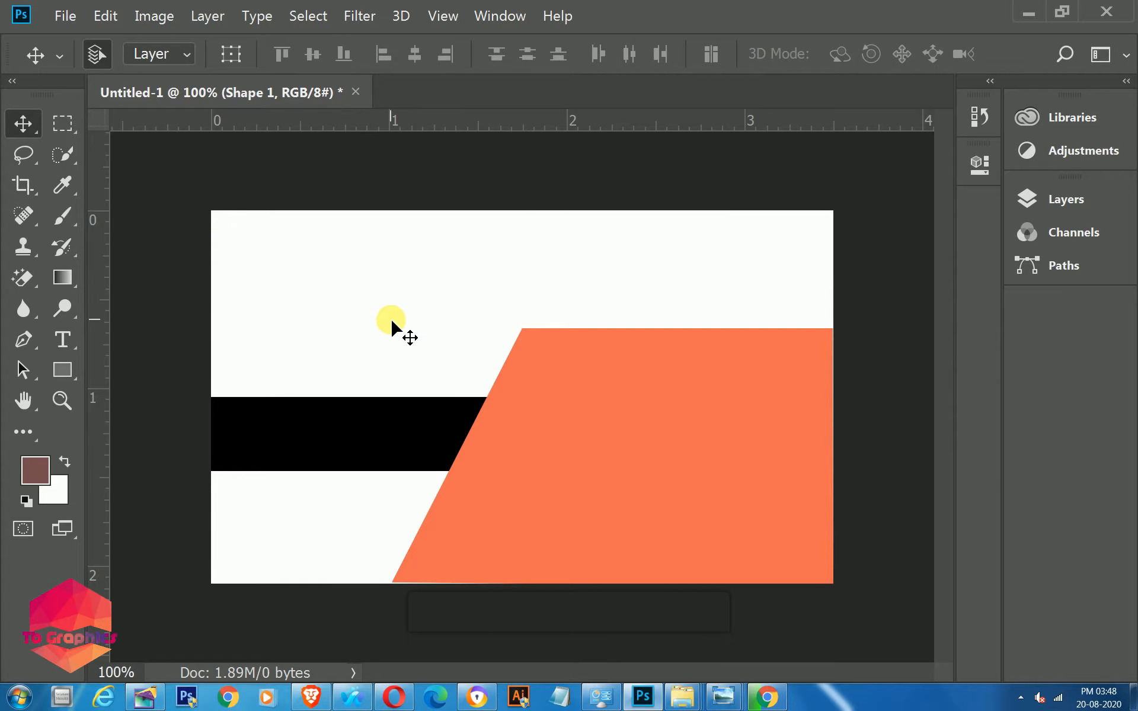
{"action": "left_click", "coordinate": [364, 424]}
{"action": "key", "text": "ctrl+t"}
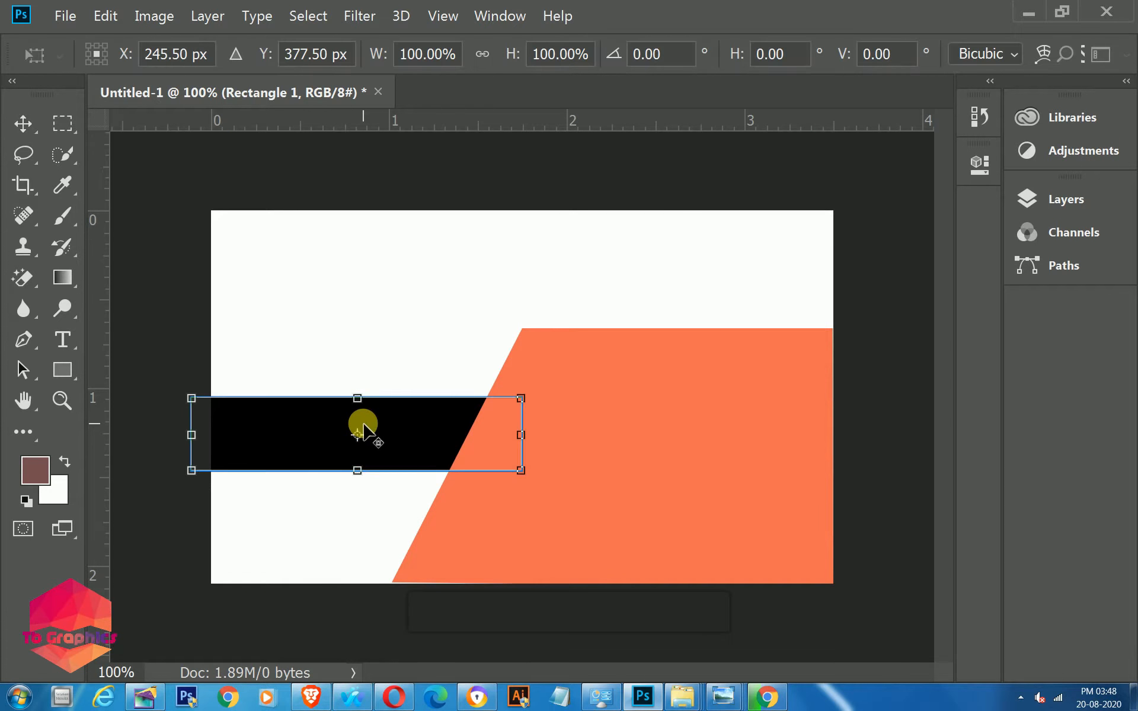
{"action": "mouse_move", "coordinate": [358, 398]}
{"action": "left_mouse_down"}
{"action": "mouse_move", "coordinate": [356, 386]}
{"action": "mouse_move", "coordinate": [357, 398]}
{"action": "left_mouse_up"}
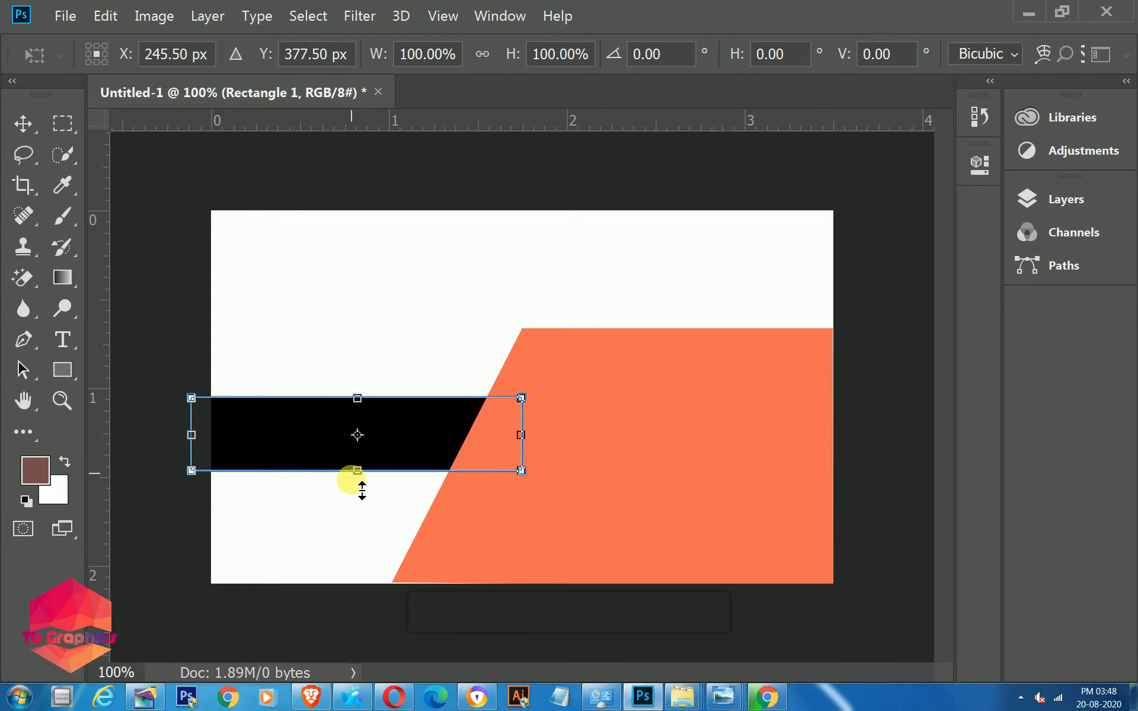
{"action": "left_click_drag", "start_coordinate": [356, 479], "coordinate": [355, 482]}
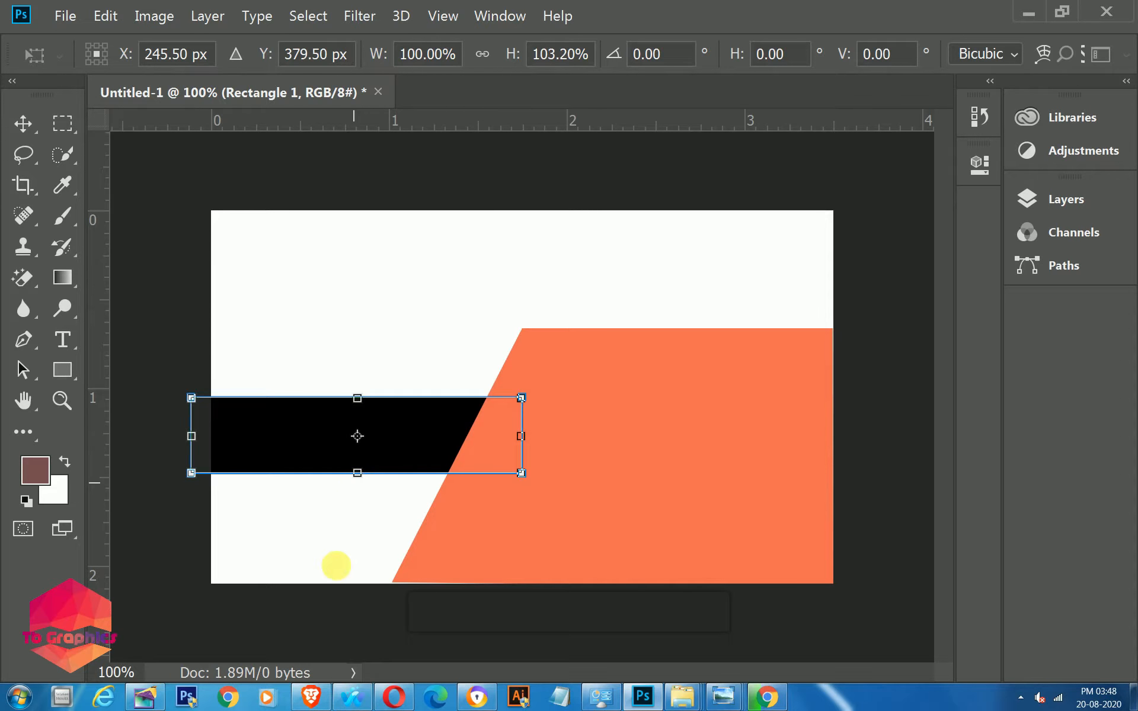
{"action": "key", "text": "Return"}
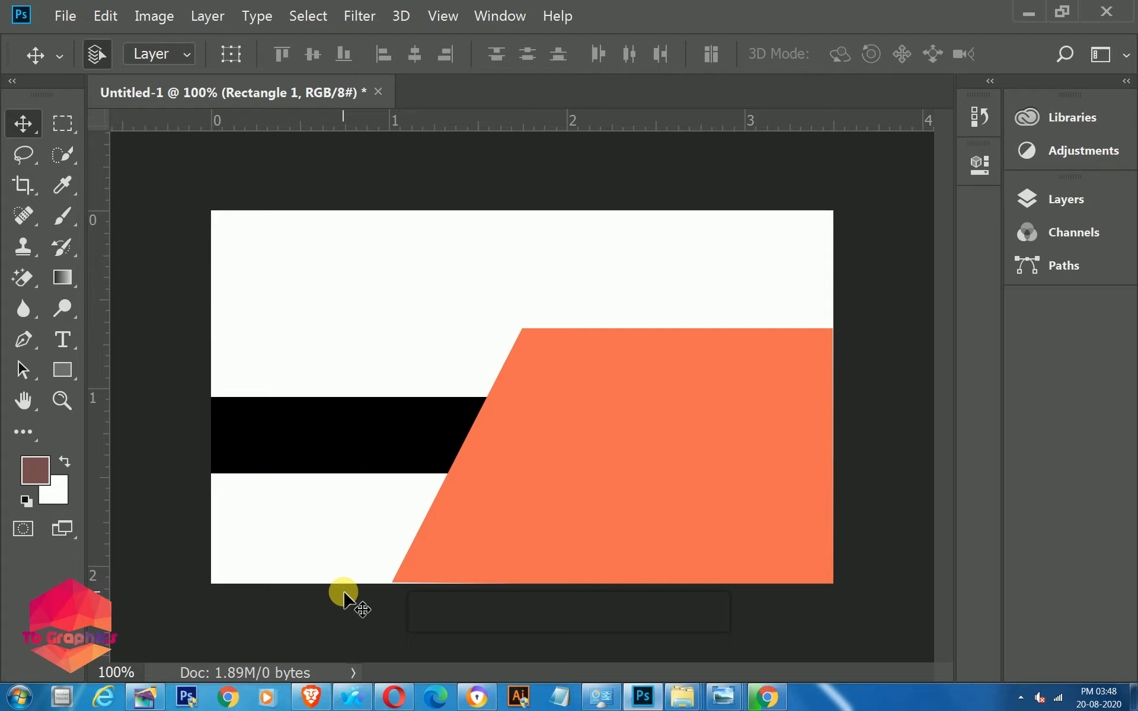
{"action": "key", "text": "ctrl+semicolon"}
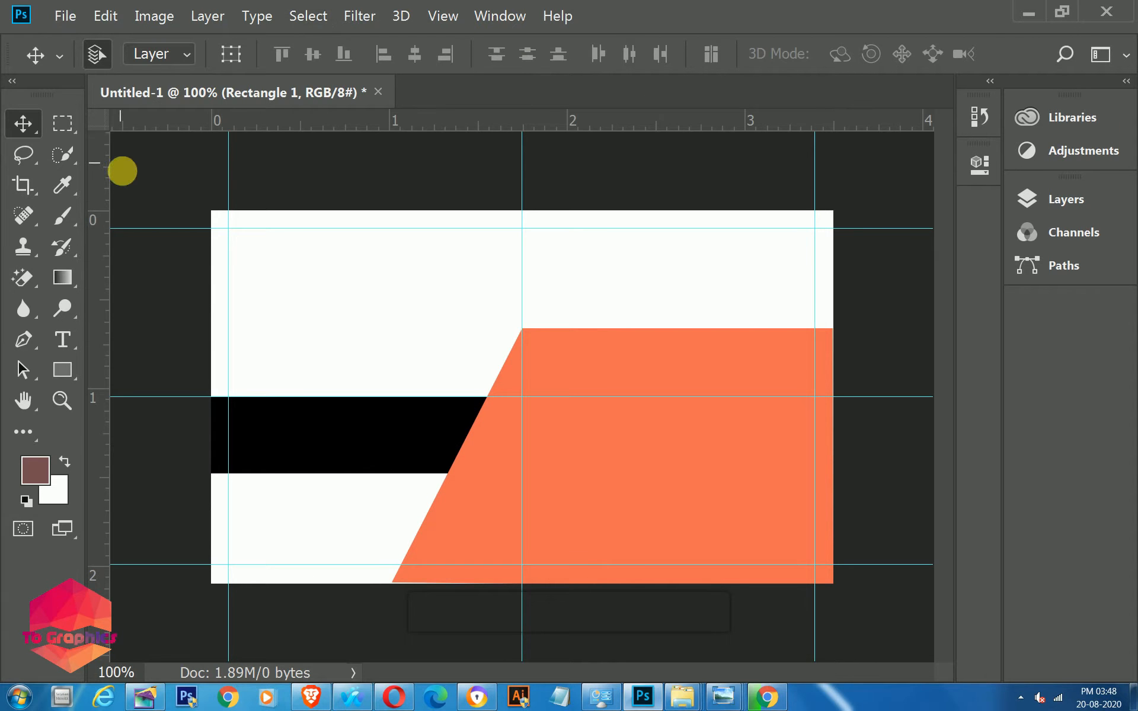
Step: Open poster7_17_22728 from the Visiting Card folder and bring its logo into the Untitled-1 card document
{"action": "left_click", "coordinate": [56, 18]}
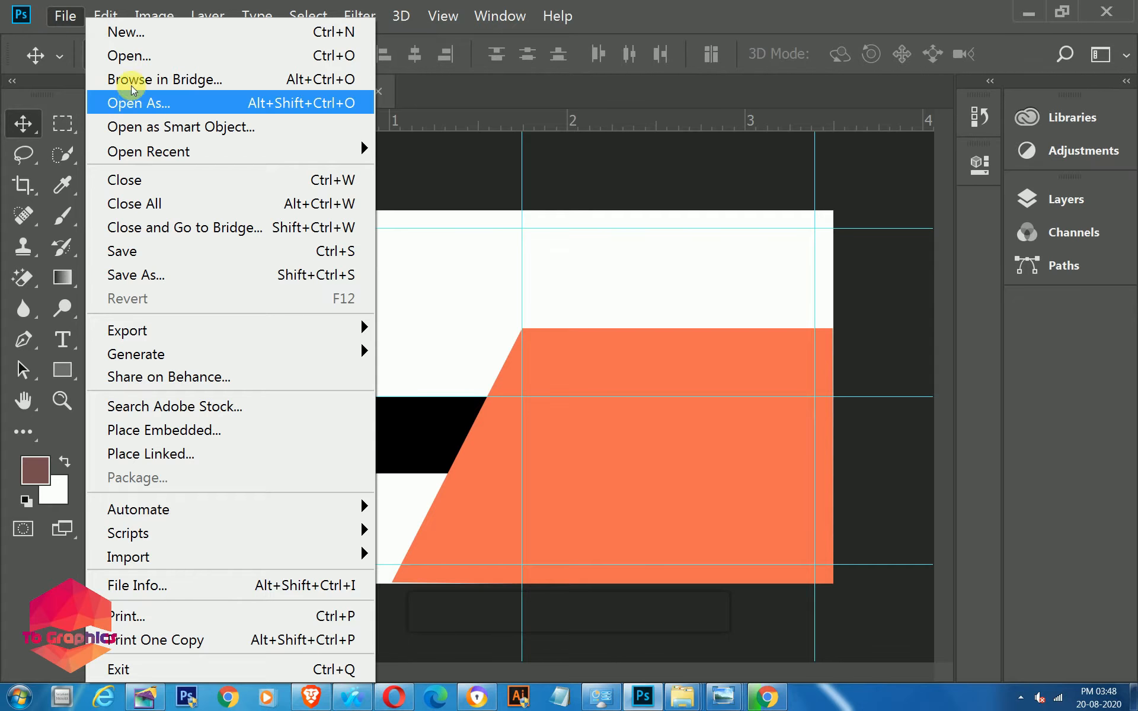
{"action": "left_click", "coordinate": [133, 54]}
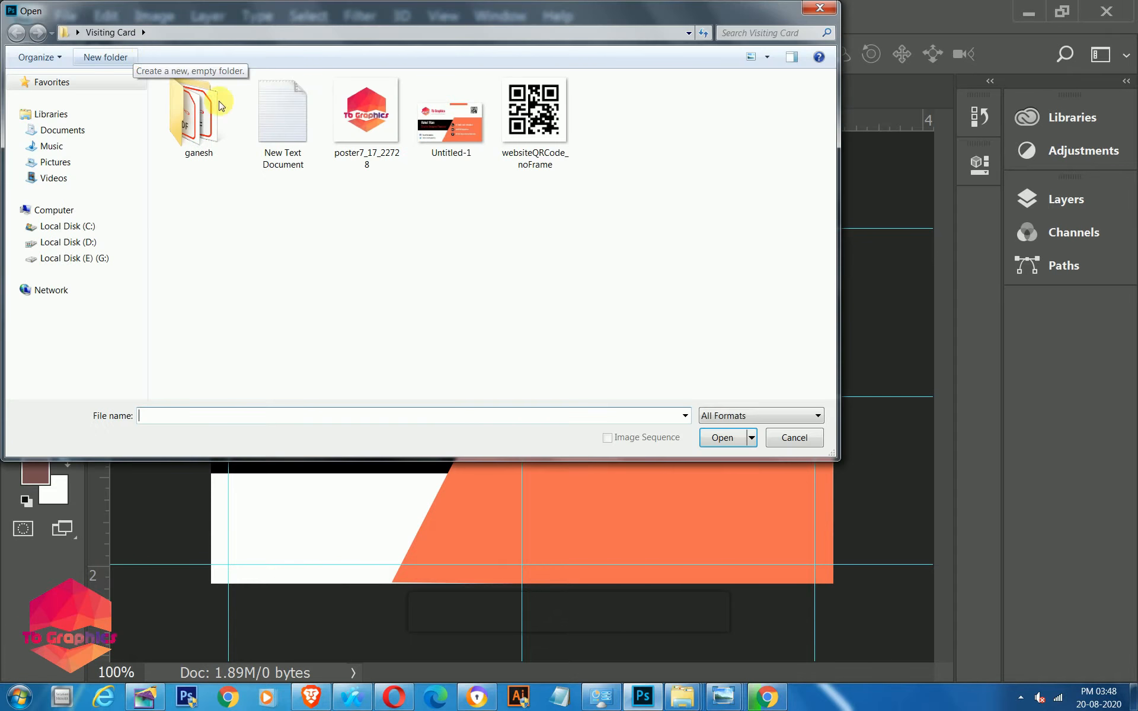
{"action": "left_click", "coordinate": [371, 115]}
{"action": "left_click", "coordinate": [722, 438]}
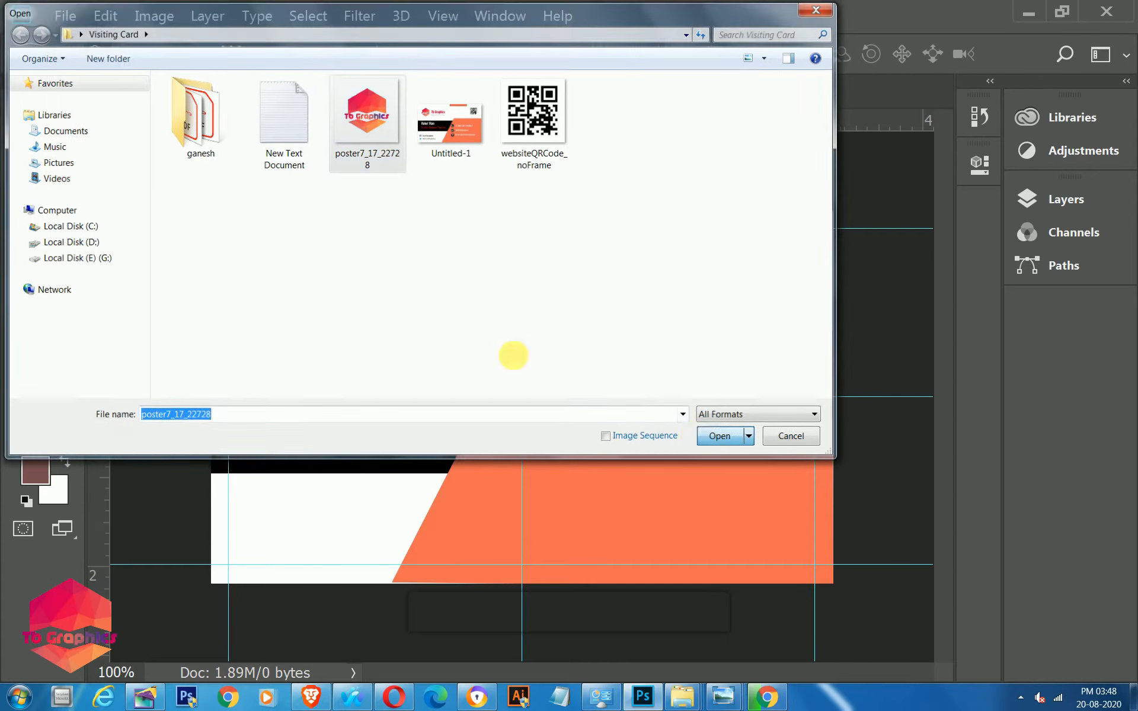
{"action": "left_click_drag", "start_coordinate": [503, 315], "coordinate": [290, 287]}
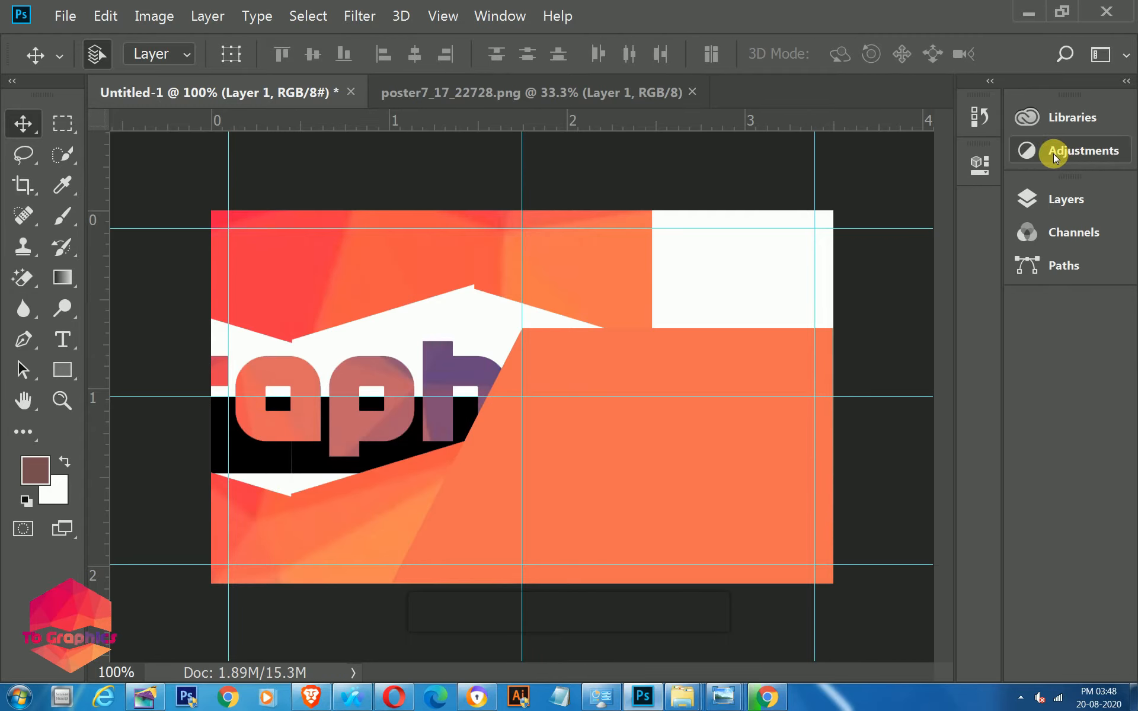
Step: Convert the imported logo layer, Layer 1, to a smart object
{"action": "left_click", "coordinate": [1061, 199]}
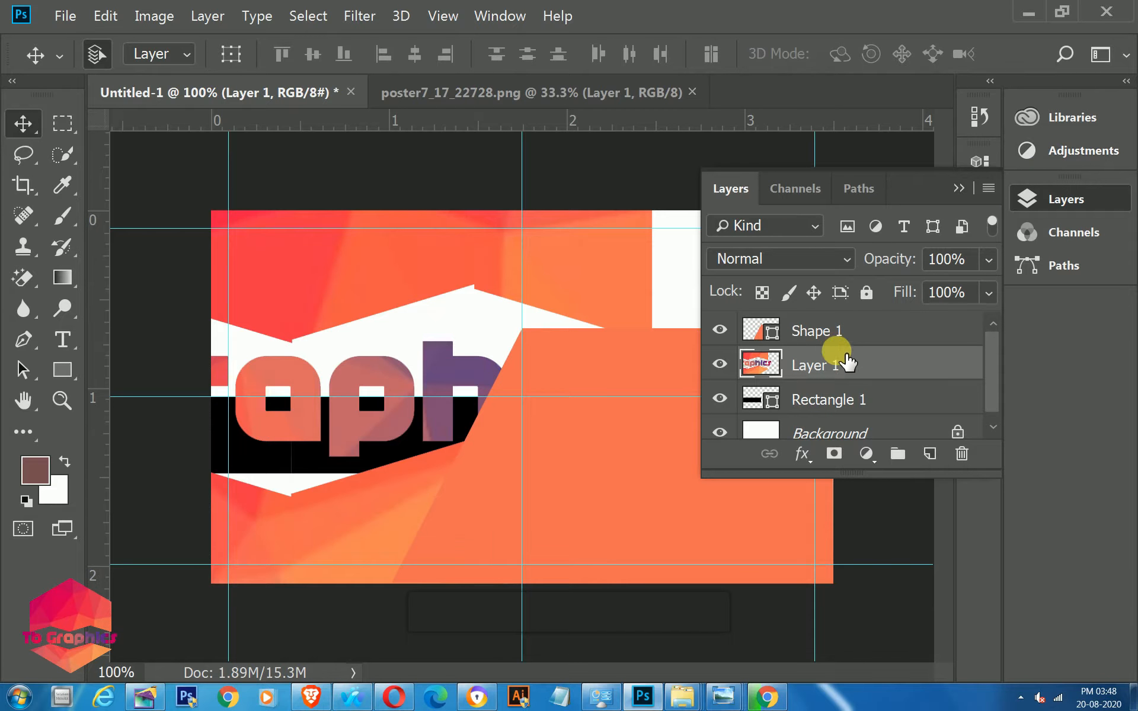
{"action": "right_click", "coordinate": [836, 363]}
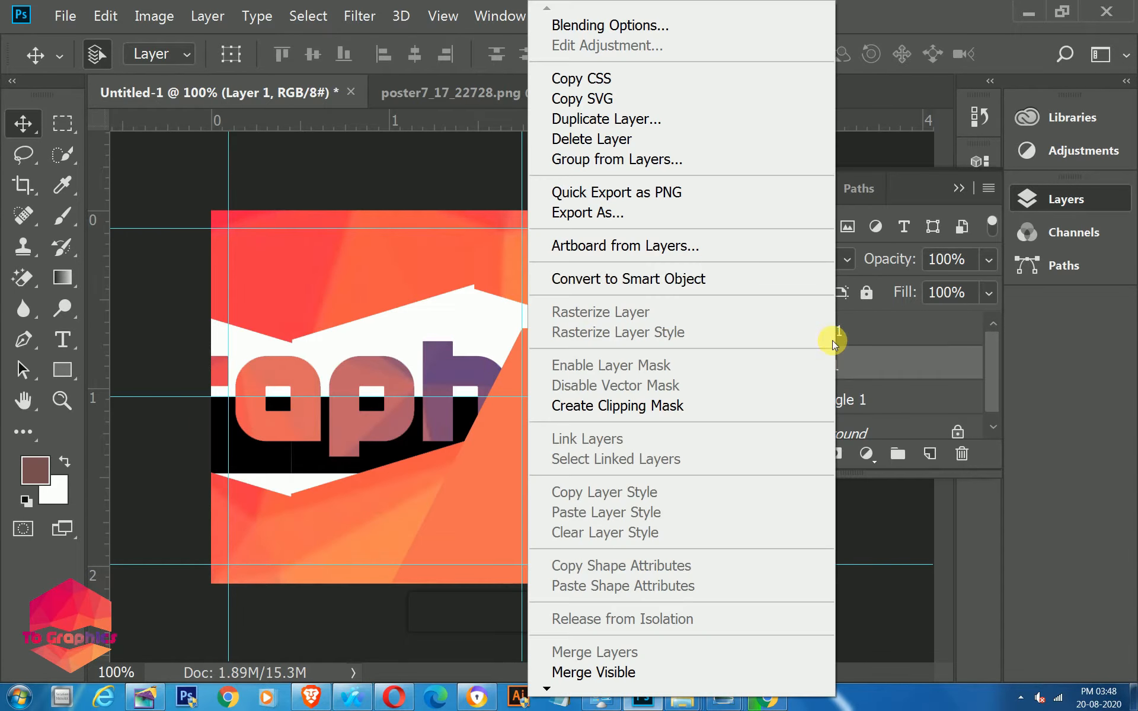
{"action": "left_click", "coordinate": [628, 279]}
Step: Scale the logo down to about 10.5% and place it in the card's upper-left corner, inside the guides
{"action": "scroll", "coordinate": [546, 394], "scroll_direction": "down", "scroll_amount": 6}
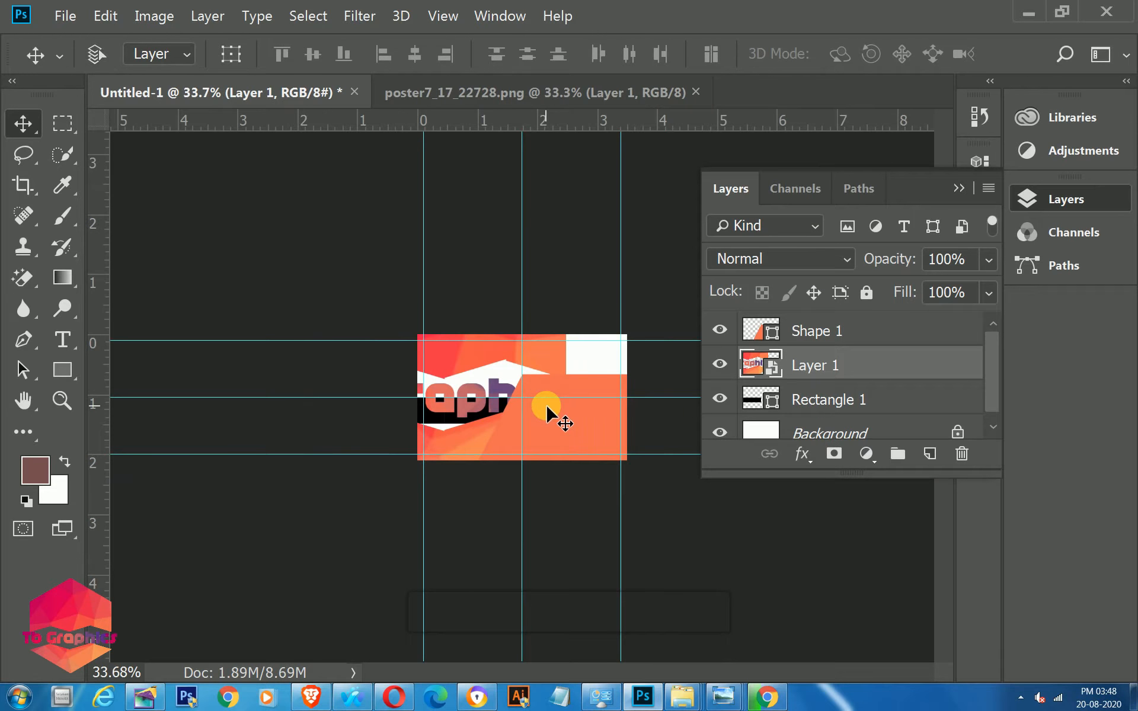
{"action": "key", "text": "ctrl+t"}
{"action": "left_click_drag", "start_coordinate": [308, 219], "coordinate": [382, 377]}
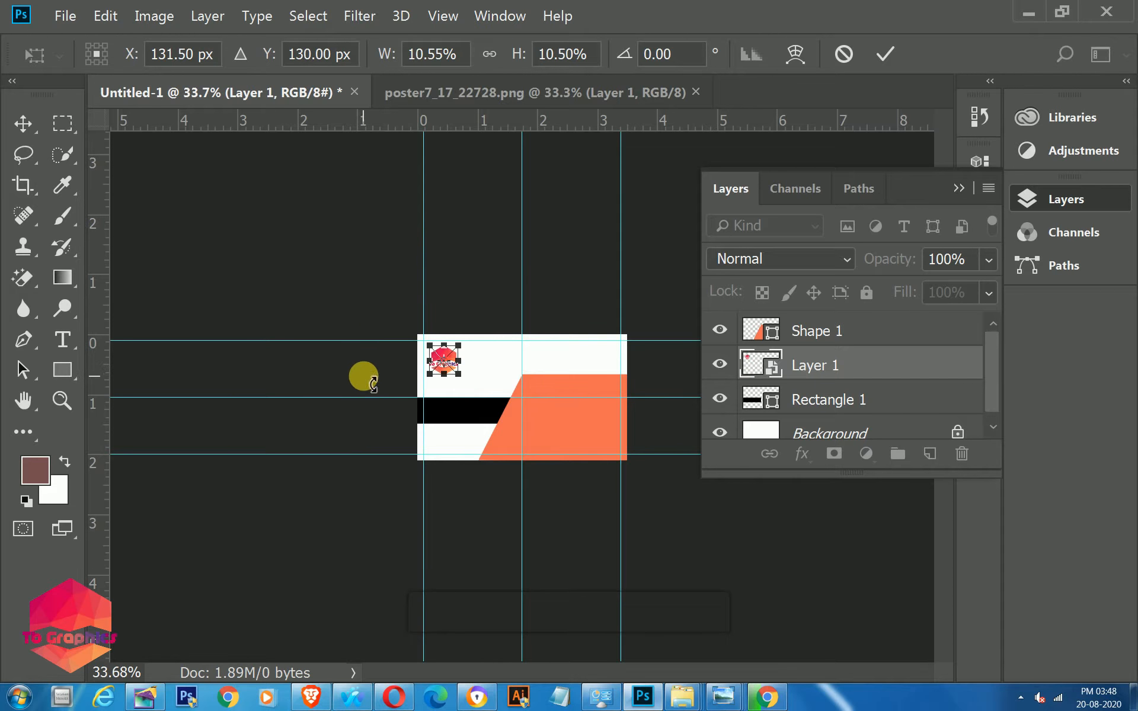
{"action": "key", "text": "Return"}
{"action": "scroll", "coordinate": [504, 394], "scroll_direction": "up", "scroll_amount": 5}
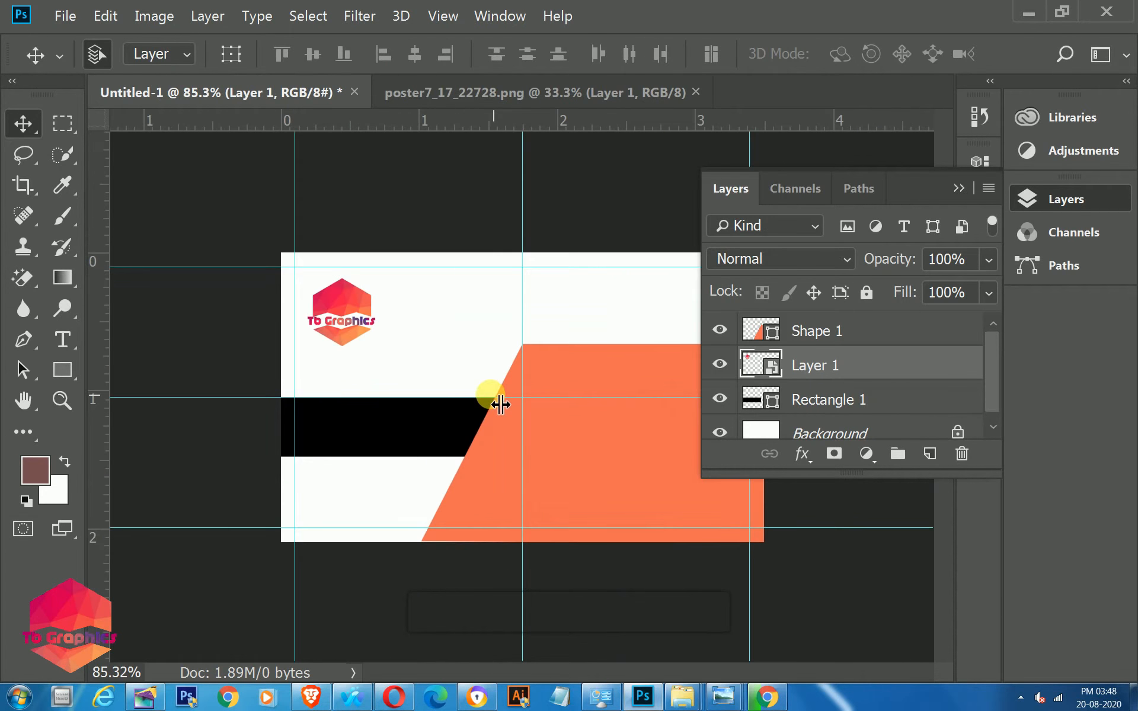
Step: Reposition the logo in the card's upper-left corner so it sits just inside the margin guides
{"action": "scroll", "coordinate": [501, 405], "scroll_direction": "up", "scroll_amount": 3}
{"action": "left_click", "coordinate": [268, 268]}
{"action": "left_click_drag", "start_coordinate": [268, 264], "coordinate": [249, 247]}
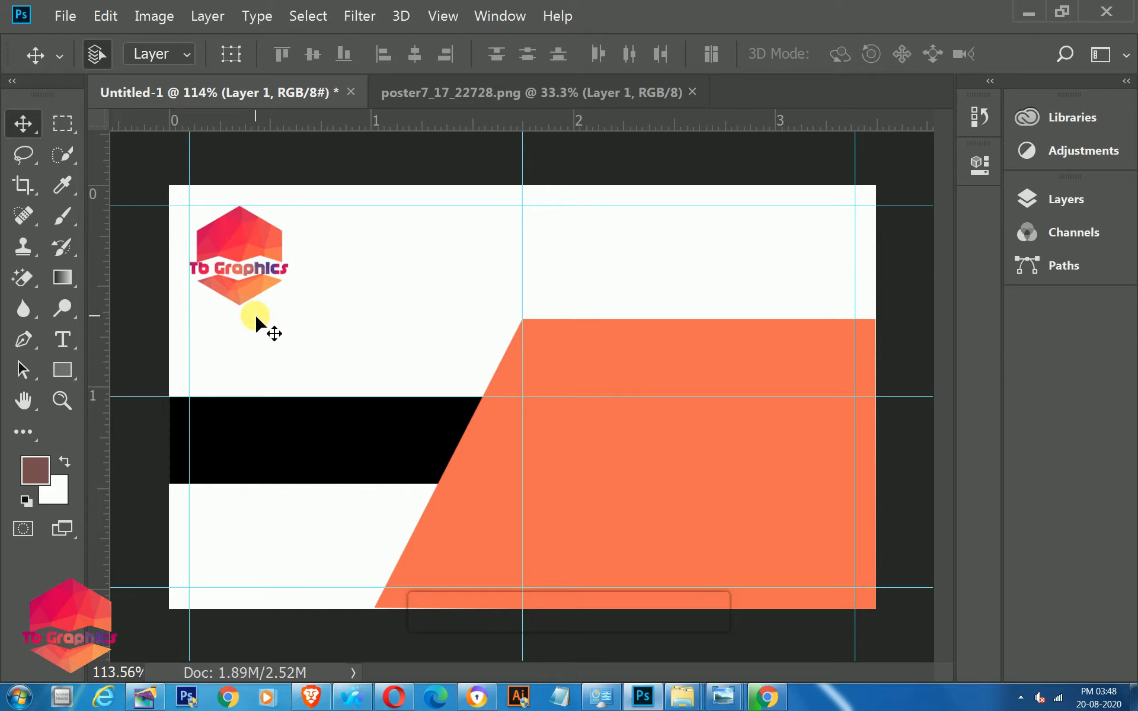
{"action": "key", "text": "Down"}
{"action": "key", "text": "Down"}
{"action": "key", "text": "Down"}
{"action": "key", "text": "Down"}
{"action": "key", "text": "Right"}
{"action": "key", "text": "Right"}
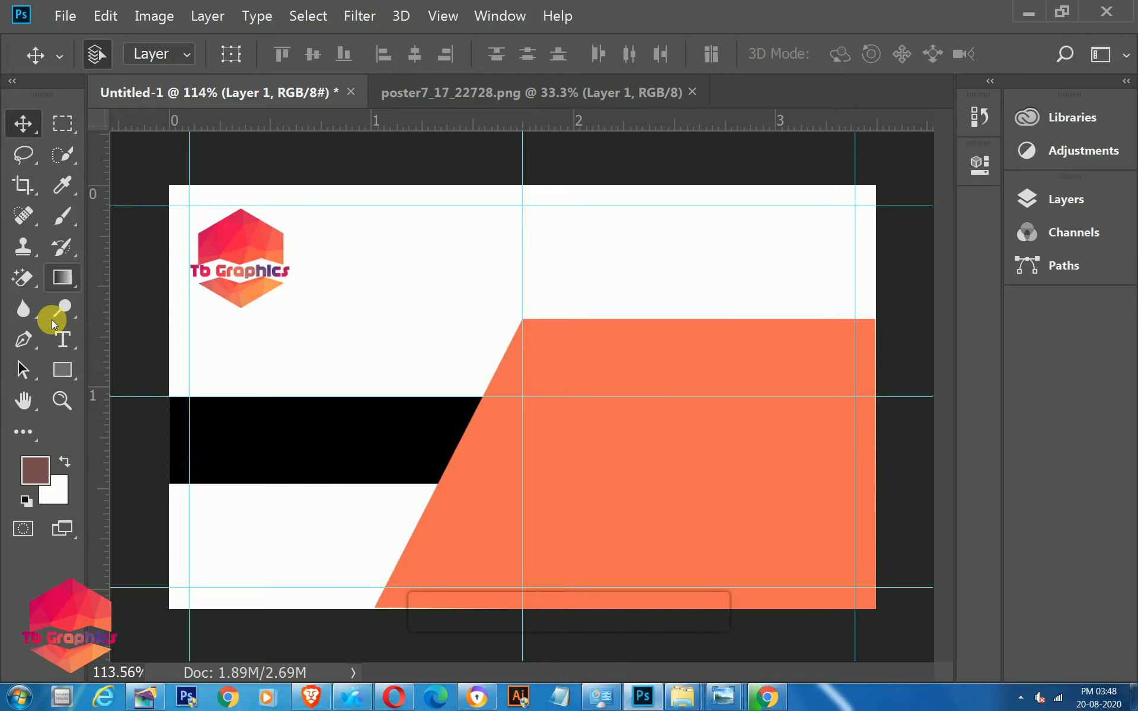
Step: Add the horizontal text "Tb Graphics" beside the logo and colour it black
{"action": "left_click", "coordinate": [62, 340]}
{"action": "left_click", "coordinate": [153, 340]}
{"action": "left_click", "coordinate": [309, 256]}
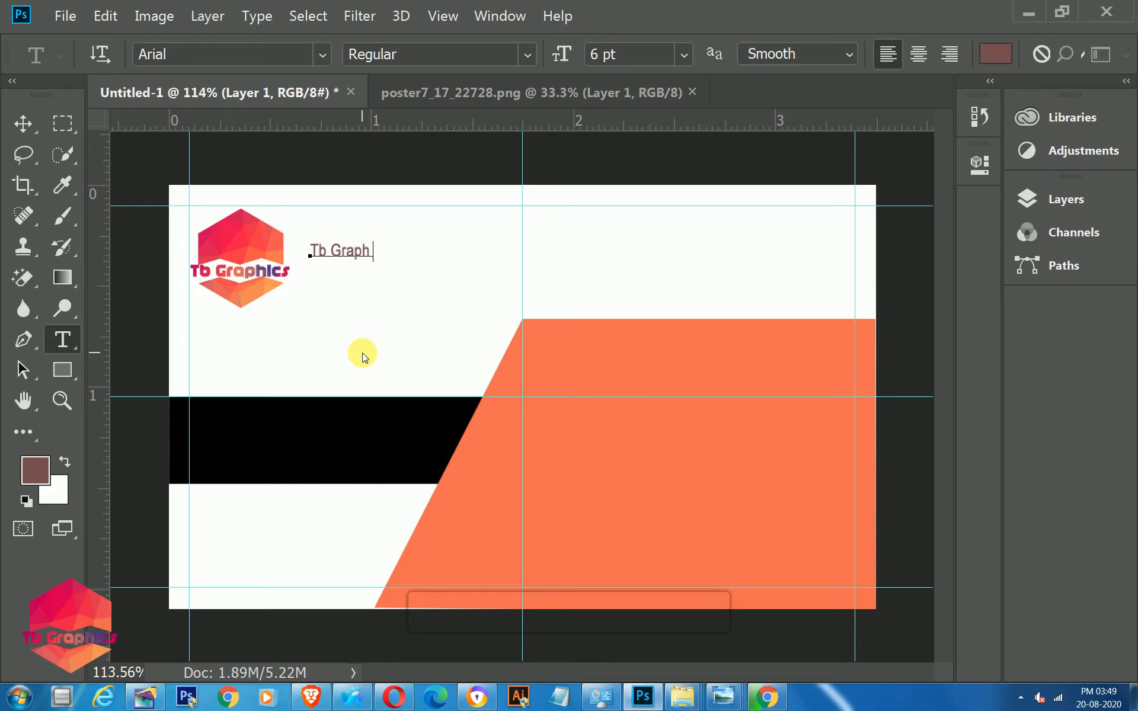
{"action": "key", "text": "ctrl+a"}
{"action": "left_click", "coordinate": [25, 499]}
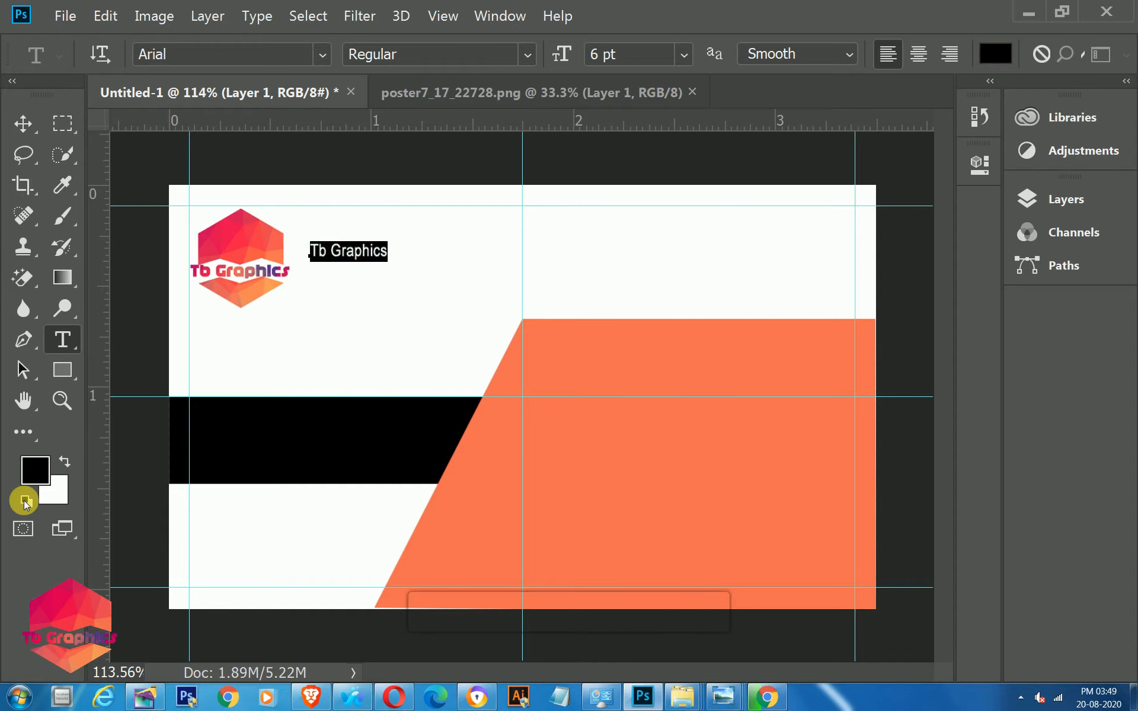
{"action": "left_click", "coordinate": [23, 124]}
Step: Set the "Tb Graphics" text to 11 pt in the Oswald SemiBold font
{"action": "double_click", "coordinate": [350, 250]}
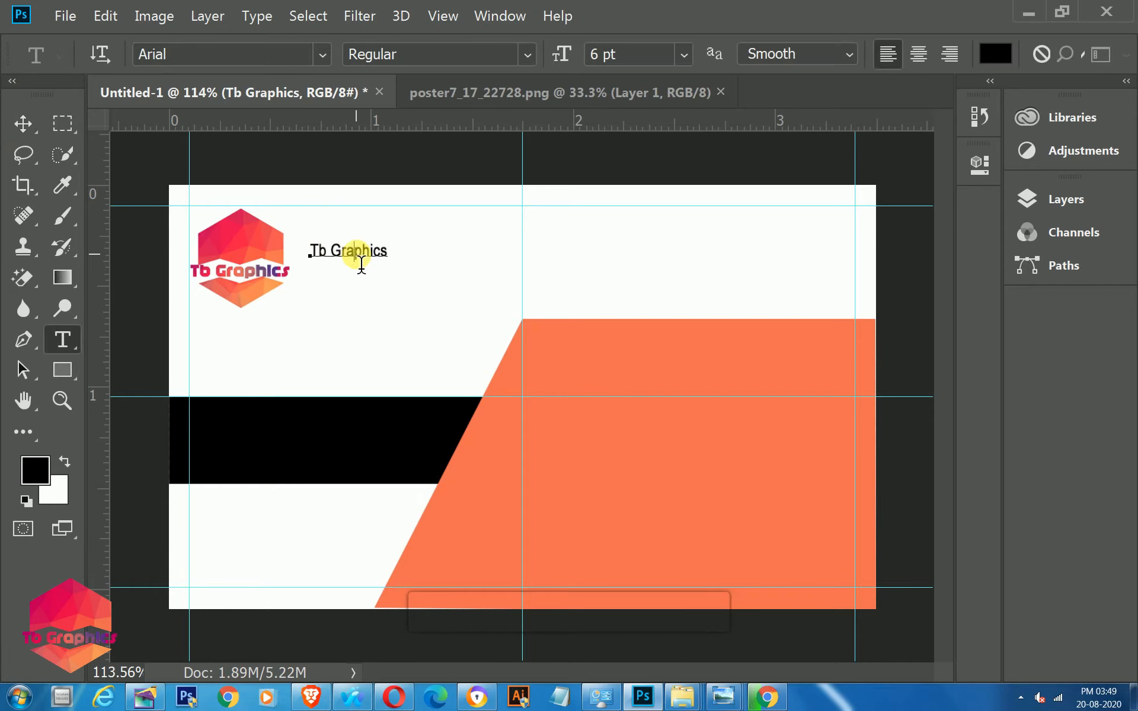
{"action": "key", "text": "ctrl+shift+period"}
{"action": "key", "text": "ctrl+shift+period"}
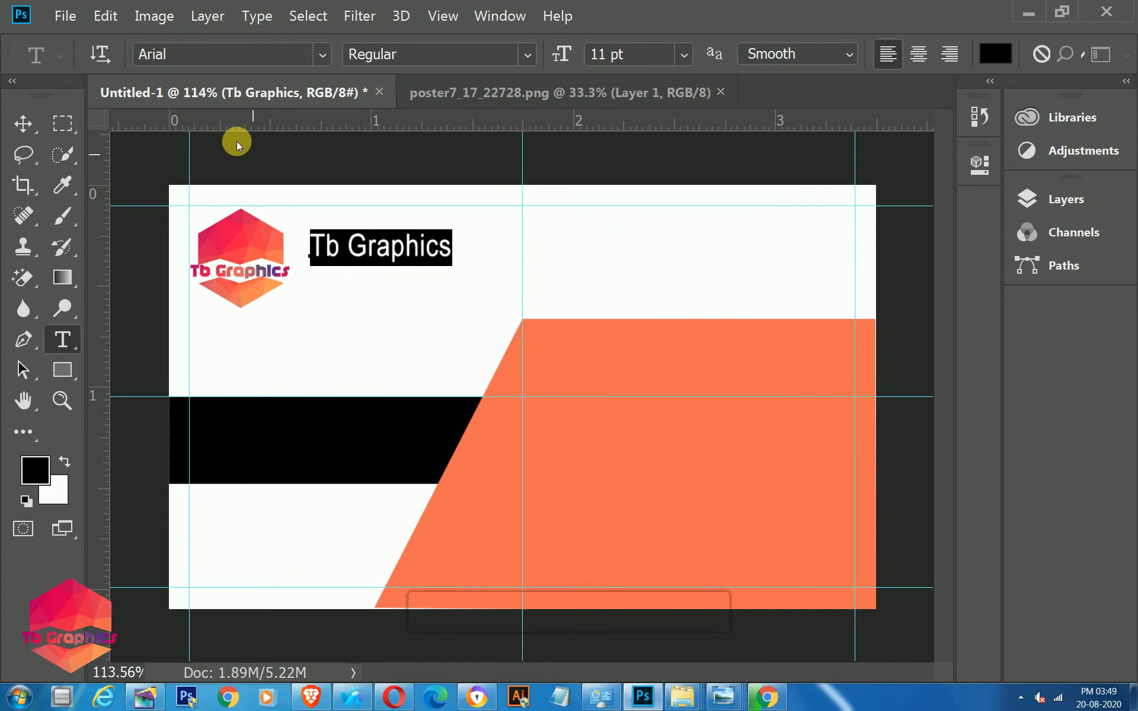
{"action": "left_click", "coordinate": [153, 54]}
{"action": "type", "text": "osw"}
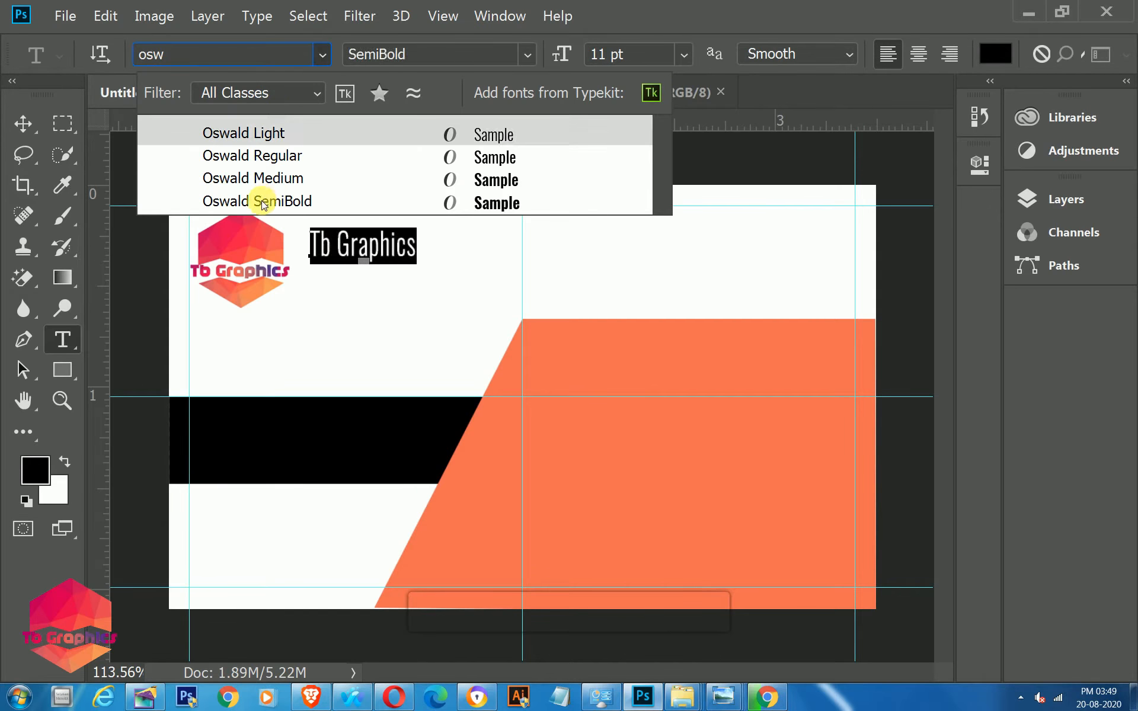
{"action": "left_click", "coordinate": [262, 200]}
{"action": "left_click", "coordinate": [23, 123]}
Step: Enlarge the "Tb Graphics" text slightly and position it right beside the logo, vertically centred on it
{"action": "left_click_drag", "start_coordinate": [329, 245], "coordinate": [309, 263]}
{"action": "key", "text": "ctrl+t"}
{"action": "left_click_drag", "start_coordinate": [425, 290], "coordinate": [454, 303]}
{"action": "key", "text": "Return"}
{"action": "key", "text": "Right"}
{"action": "key", "text": "Right"}
{"action": "key", "text": "Right"}
{"action": "key", "text": "Right"}
{"action": "key", "text": "Right"}
{"action": "key", "text": "Right"}
{"action": "key", "text": "Right"}
{"action": "key", "text": "Right"}
{"action": "key", "text": "Right"}
{"action": "key", "text": "Right"}
{"action": "key", "text": "Up"}
{"action": "key", "text": "Up"}
{"action": "key", "text": "Up"}
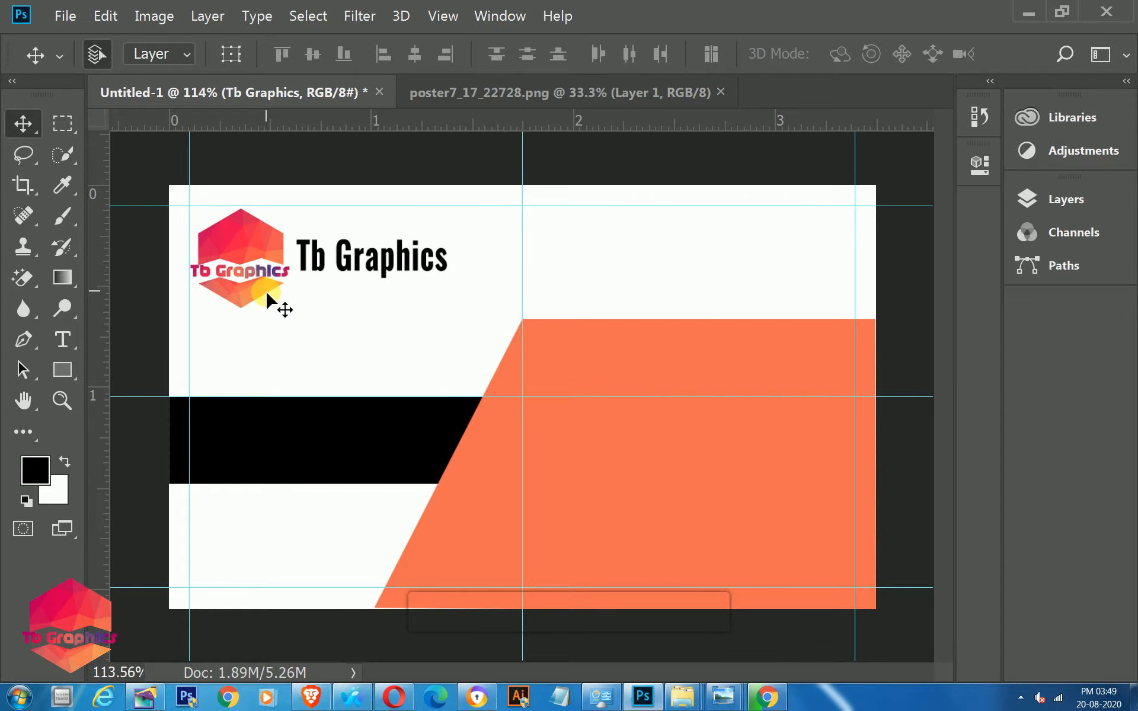
Step: Recolour the "Tb Graphics" text with the pinkish red sampled from the logo and realign it beside the logo
{"action": "key", "text": "i"}
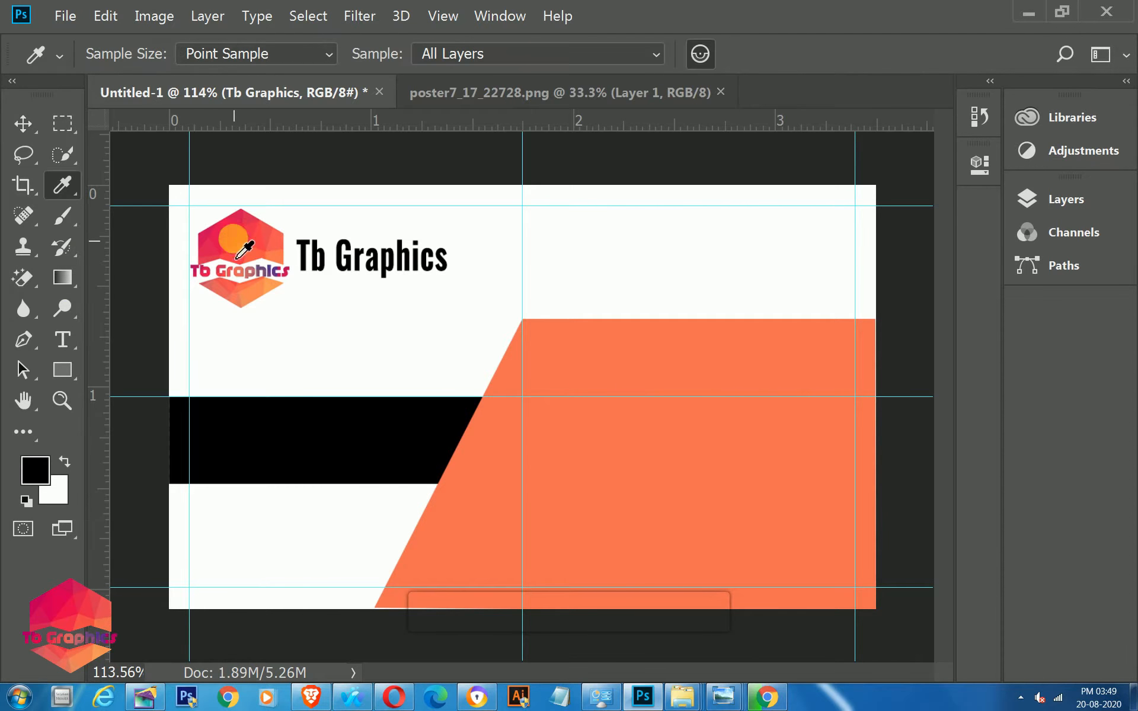
{"action": "left_click", "coordinate": [213, 237]}
{"action": "key", "text": "t"}
{"action": "left_click", "coordinate": [389, 263]}
{"action": "key", "text": "ctrl+a"}
{"action": "key", "text": "alt+BackSpace"}
{"action": "left_click", "coordinate": [24, 123]}
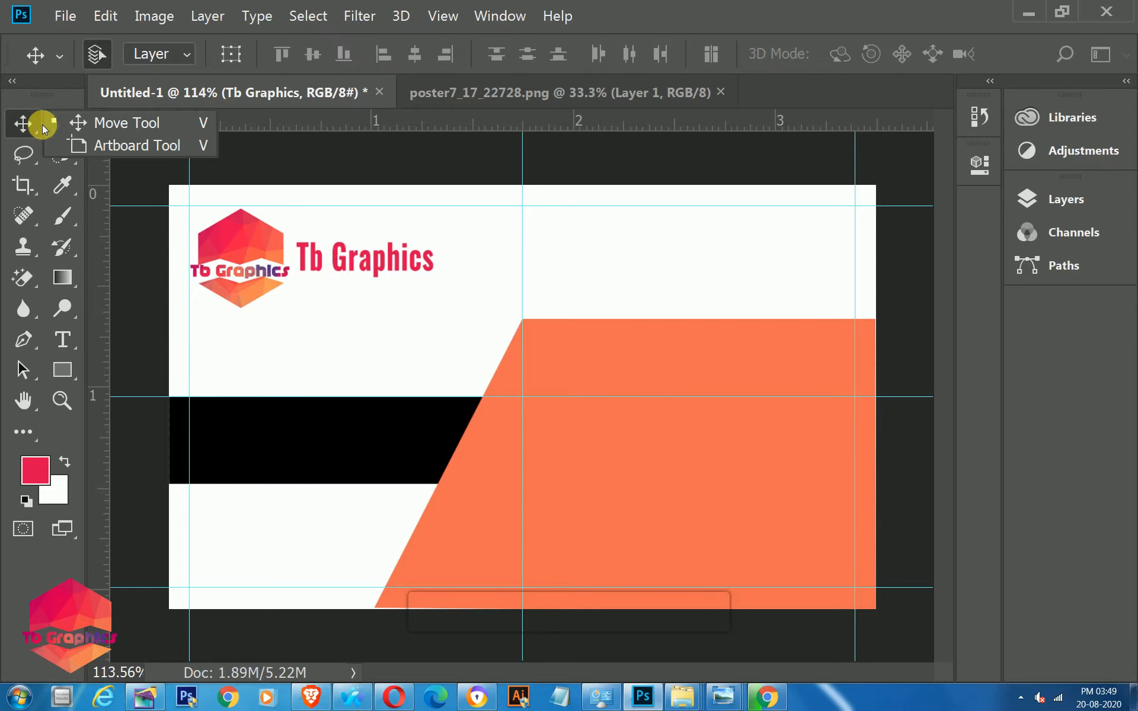
{"action": "left_click_drag", "start_coordinate": [374, 267], "coordinate": [360, 262]}
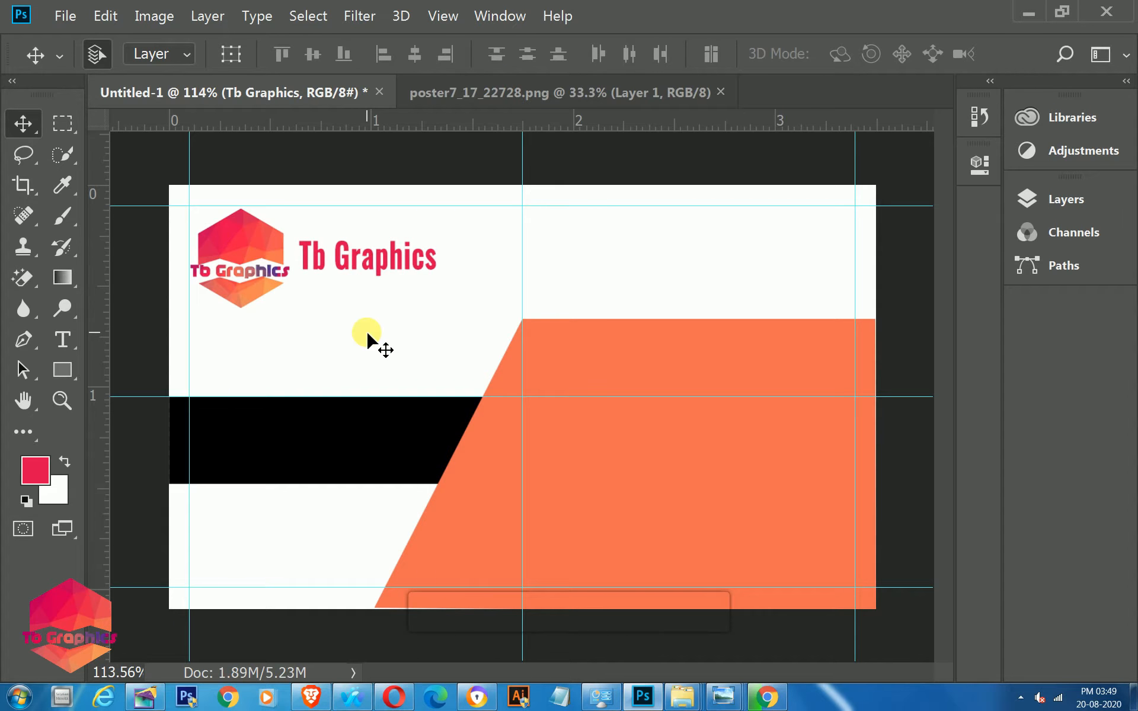
Step: Add a drop shadow to the "Tb Graphics" text layer and set the shadow colour to near-black 120303
{"action": "left_click", "coordinate": [1047, 199]}
{"action": "right_click", "coordinate": [842, 360]}
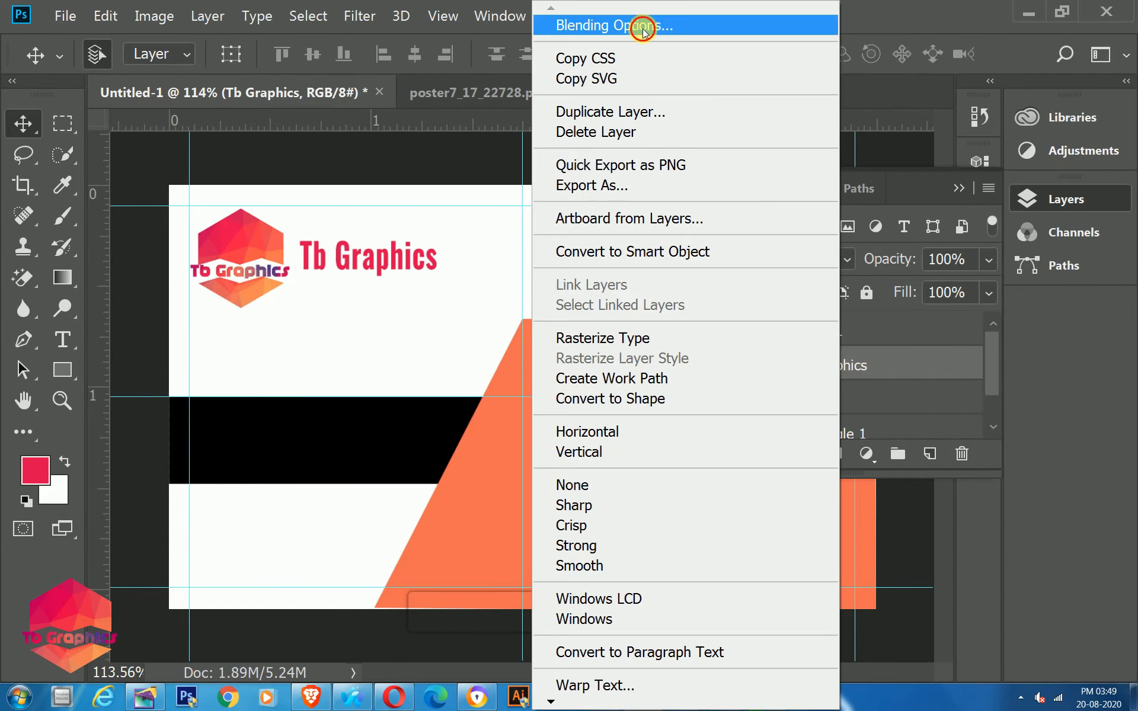
{"action": "left_click", "coordinate": [638, 23]}
{"action": "left_click_drag", "start_coordinate": [439, 53], "coordinate": [795, 11]}
{"action": "left_click", "coordinate": [583, 457]}
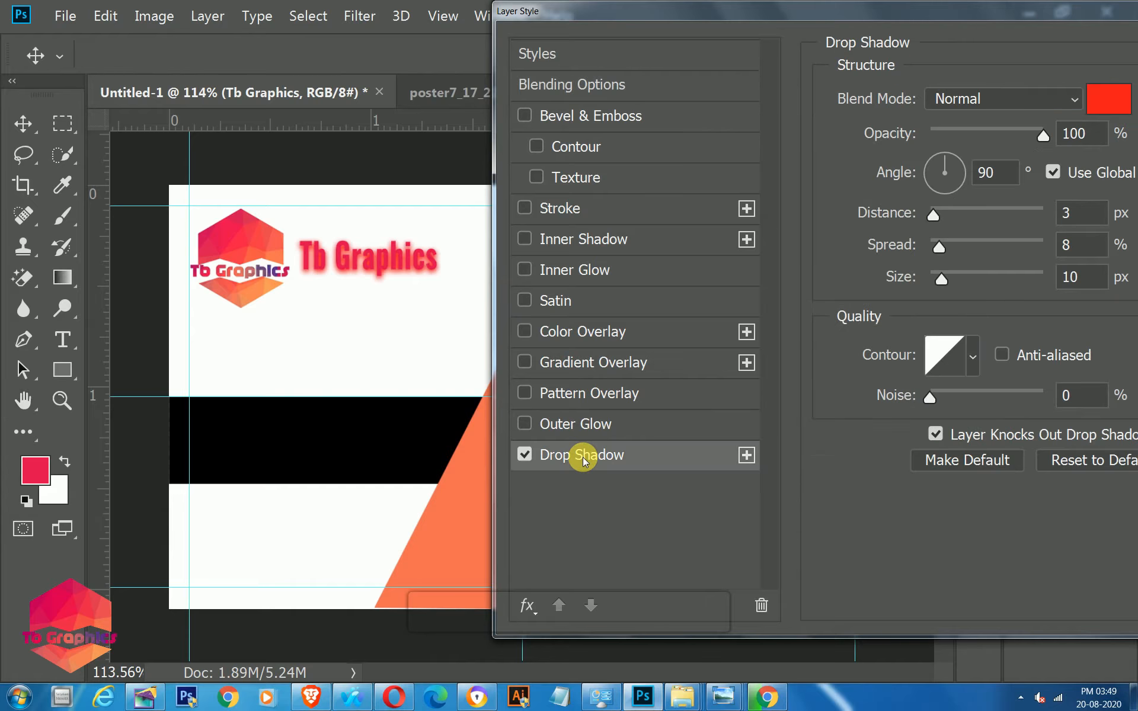
{"action": "left_click_drag", "start_coordinate": [774, 14], "coordinate": [653, 129]}
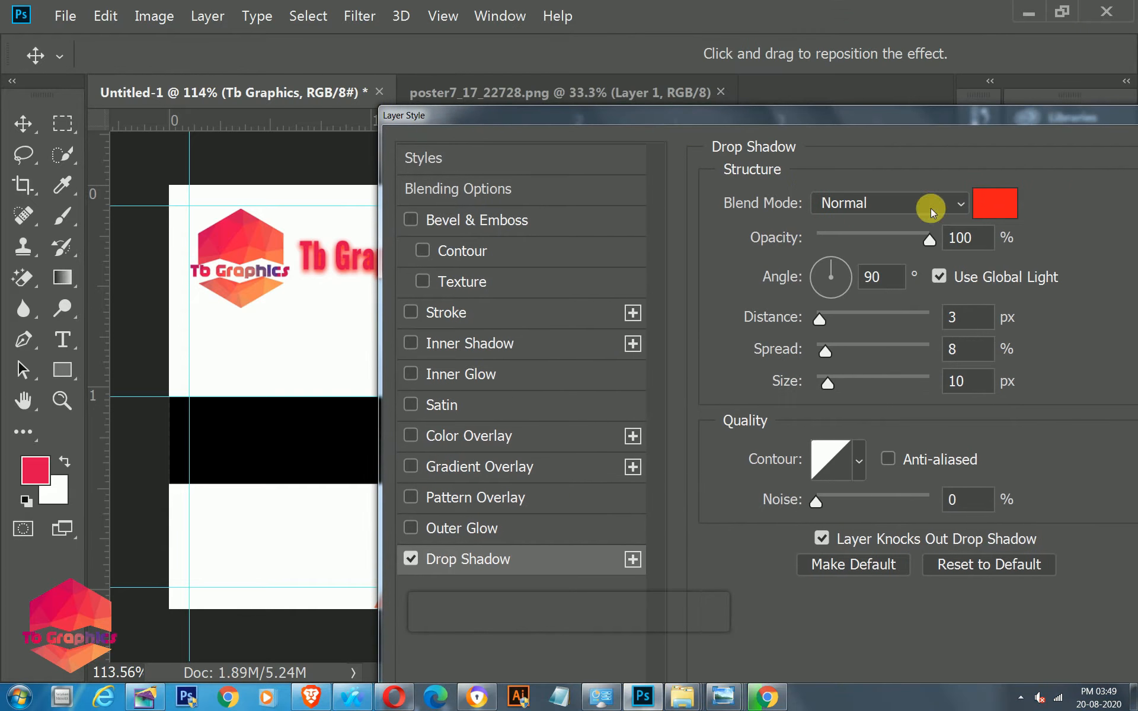
{"action": "left_click", "coordinate": [996, 208]}
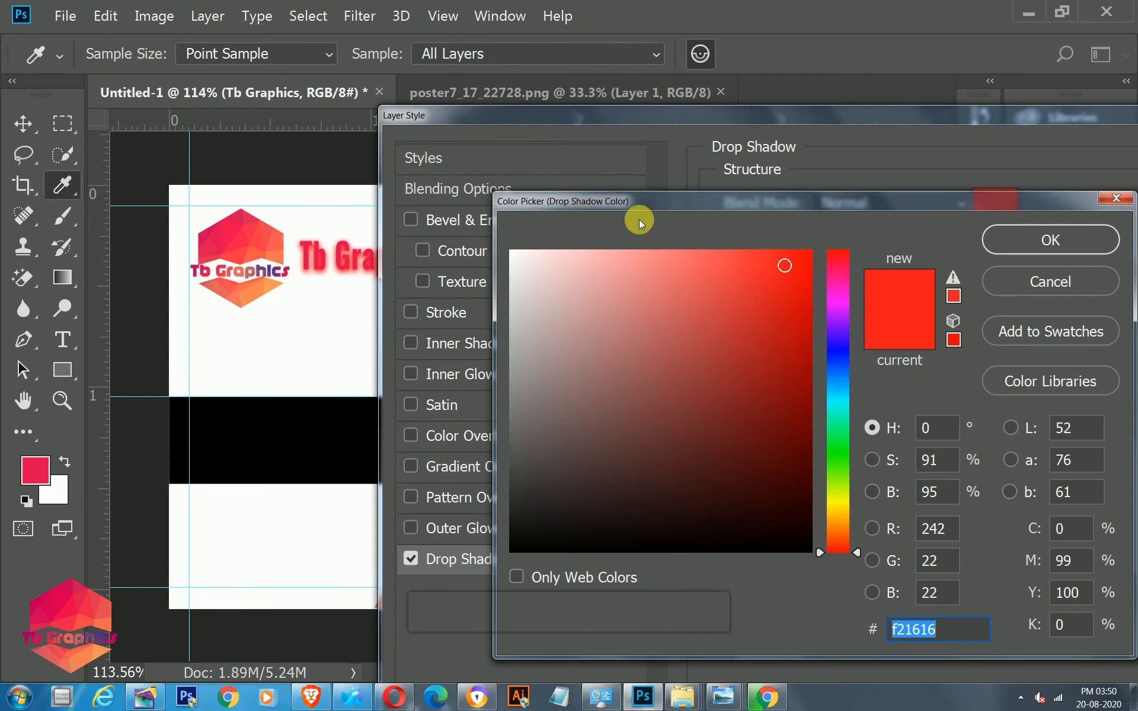
{"action": "left_click", "coordinate": [758, 531]}
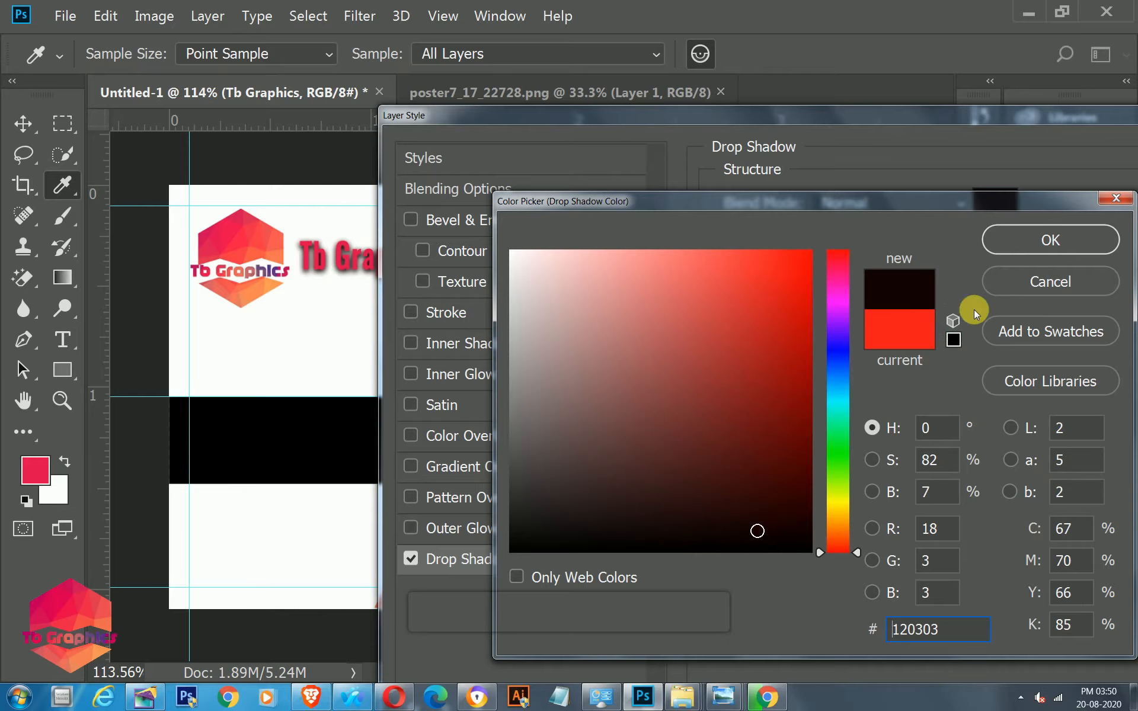
{"action": "left_click", "coordinate": [1048, 243]}
Step: Reduce the text's drop shadow size to 2 px and apply the layer style
{"action": "left_click_drag", "start_coordinate": [737, 112], "coordinate": [819, 80]}
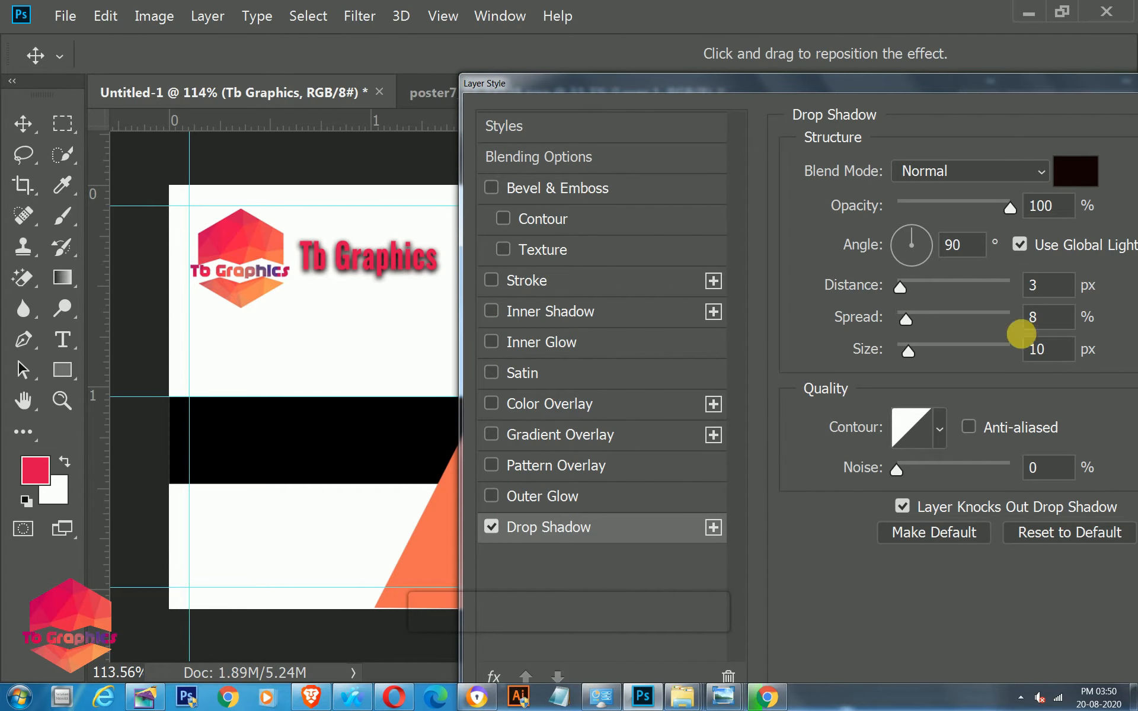
{"action": "left_click_drag", "start_coordinate": [905, 354], "coordinate": [898, 359]}
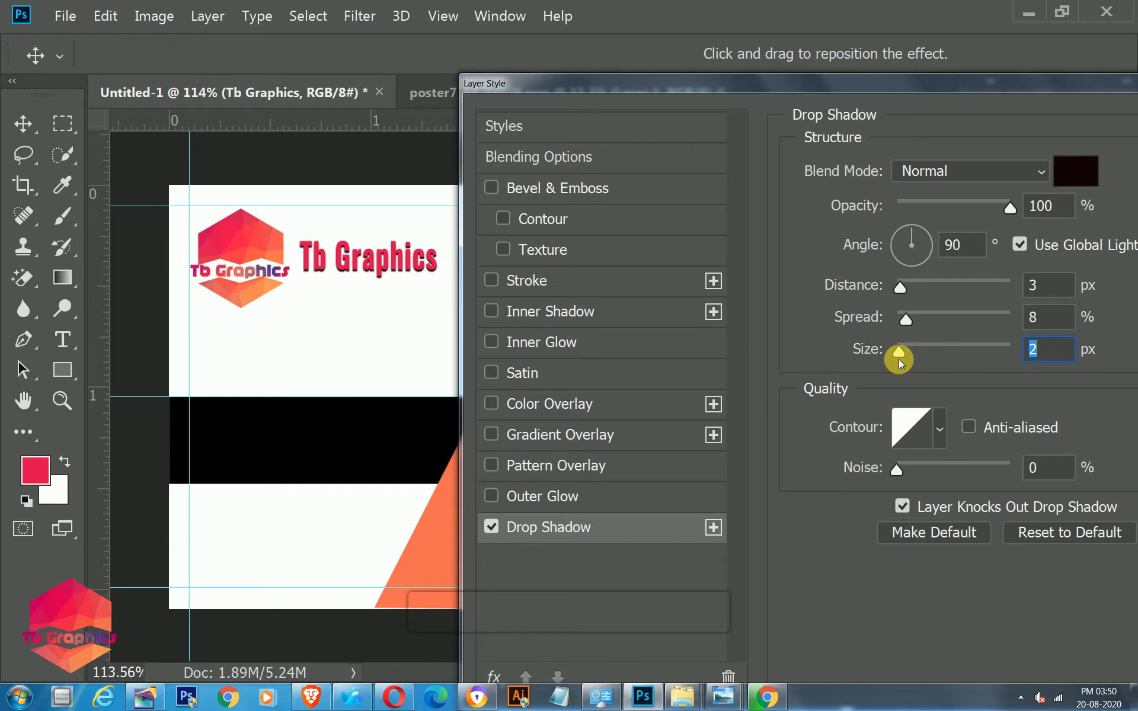
{"action": "left_click_drag", "start_coordinate": [1016, 88], "coordinate": [834, 93]}
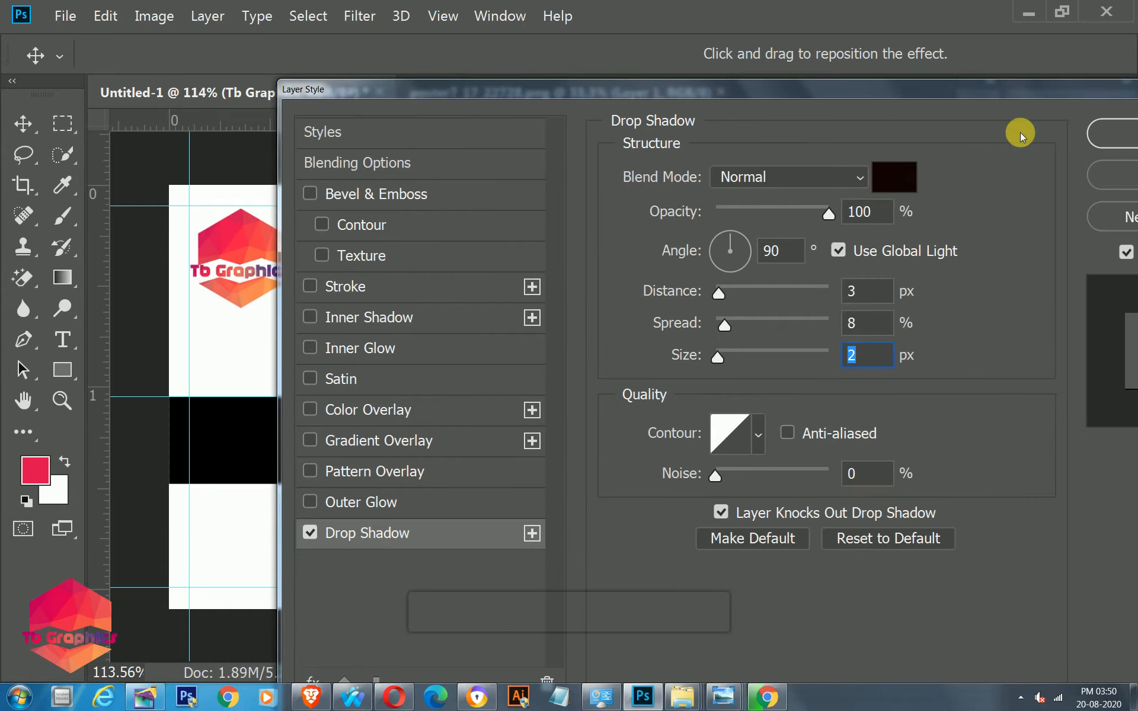
{"action": "left_click", "coordinate": [1105, 141]}
Step: Draw a 2 px horizontal line about 229 px long under the "Tb Graphics" text and fill it black
{"action": "scroll", "coordinate": [438, 342], "scroll_direction": "down", "scroll_amount": 1}
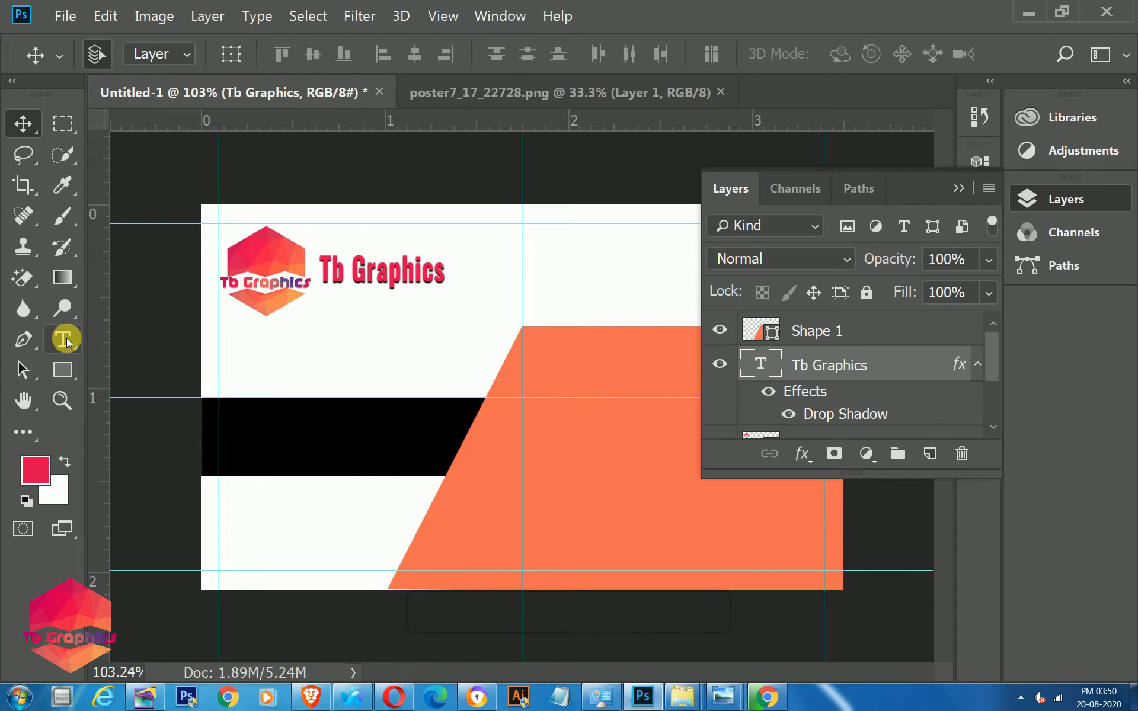
{"action": "left_click", "coordinate": [59, 371]}
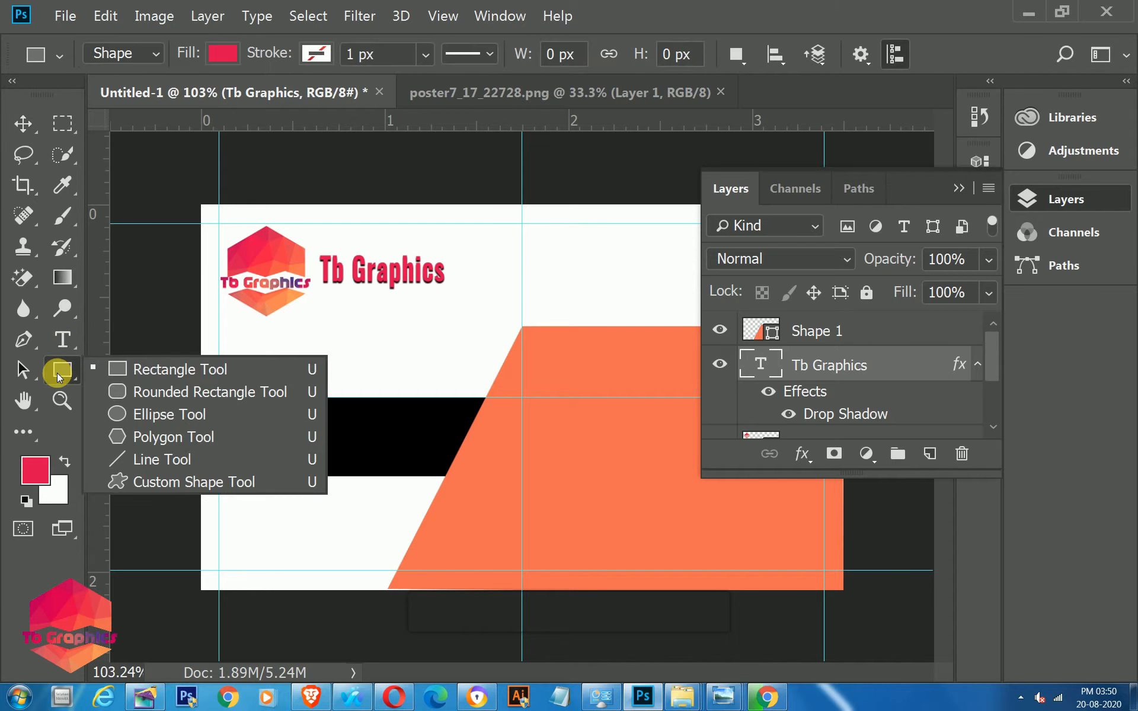
{"action": "left_click", "coordinate": [148, 460]}
{"action": "left_click_drag", "start_coordinate": [317, 298], "coordinate": [456, 299]}
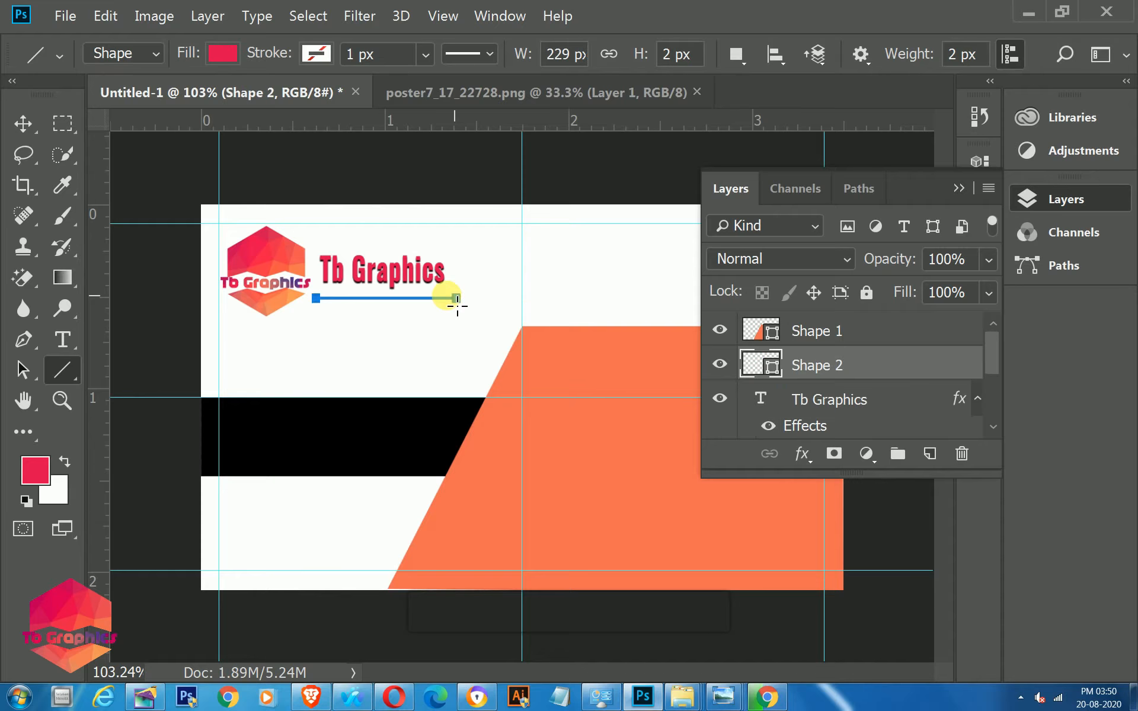
{"action": "left_click", "coordinate": [223, 53]}
{"action": "left_click", "coordinate": [108, 178]}
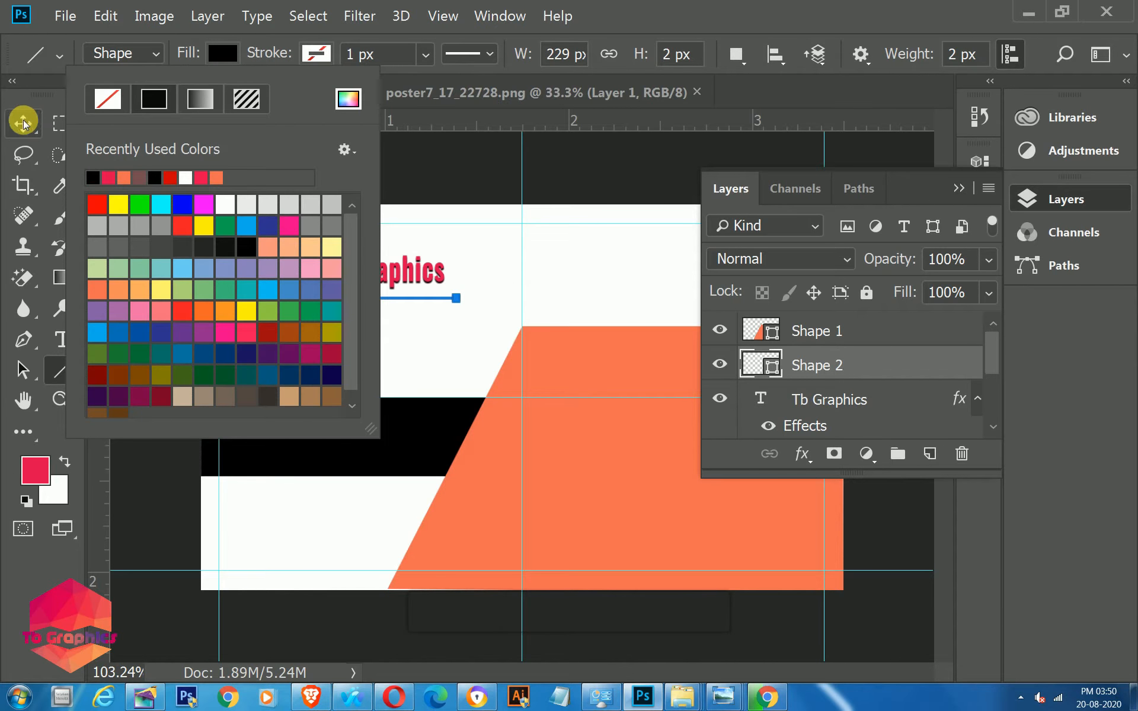
{"action": "left_click", "coordinate": [23, 123]}
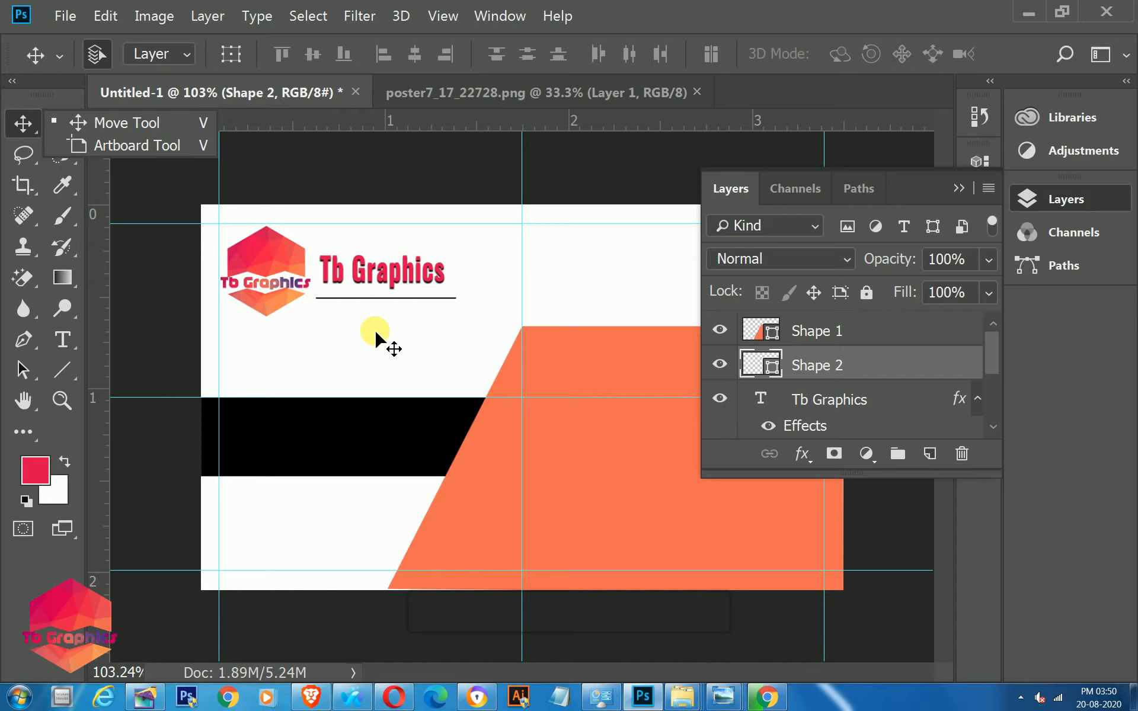
Step: Select the "Tb Graphics" text and its underline together and nudge them slightly upward
{"action": "left_click_drag", "start_coordinate": [485, 284], "coordinate": [436, 310]}
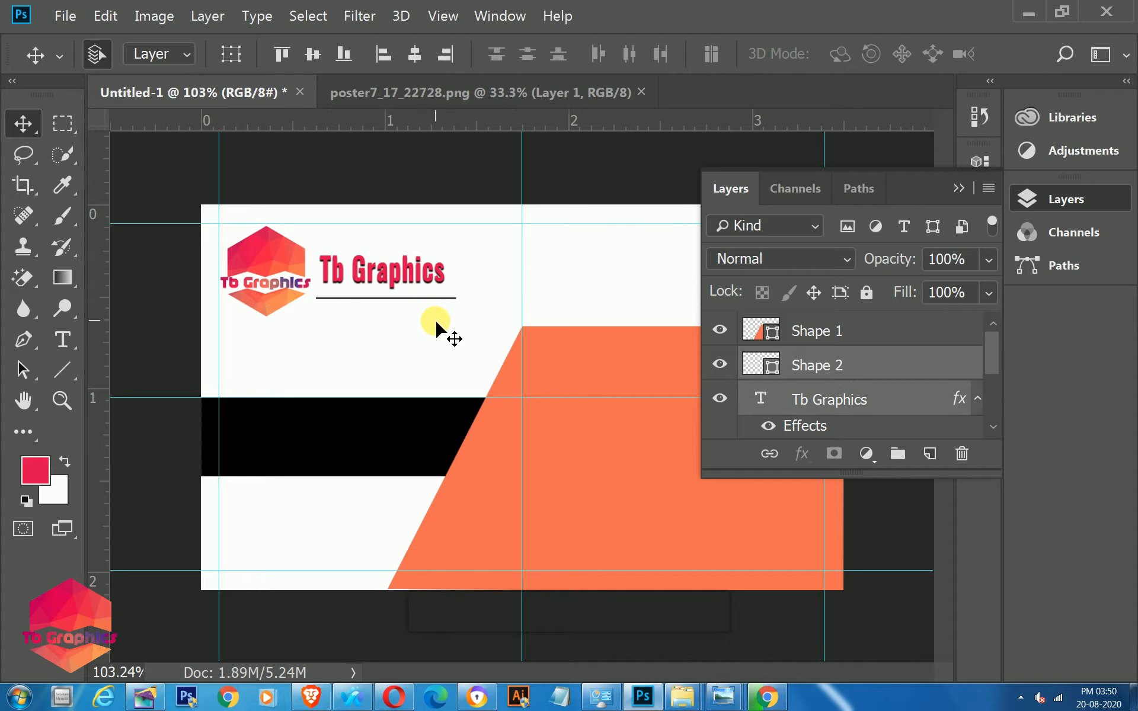
{"action": "key", "text": "Up"}
{"action": "key", "text": "Up"}
{"action": "key", "text": "Up"}
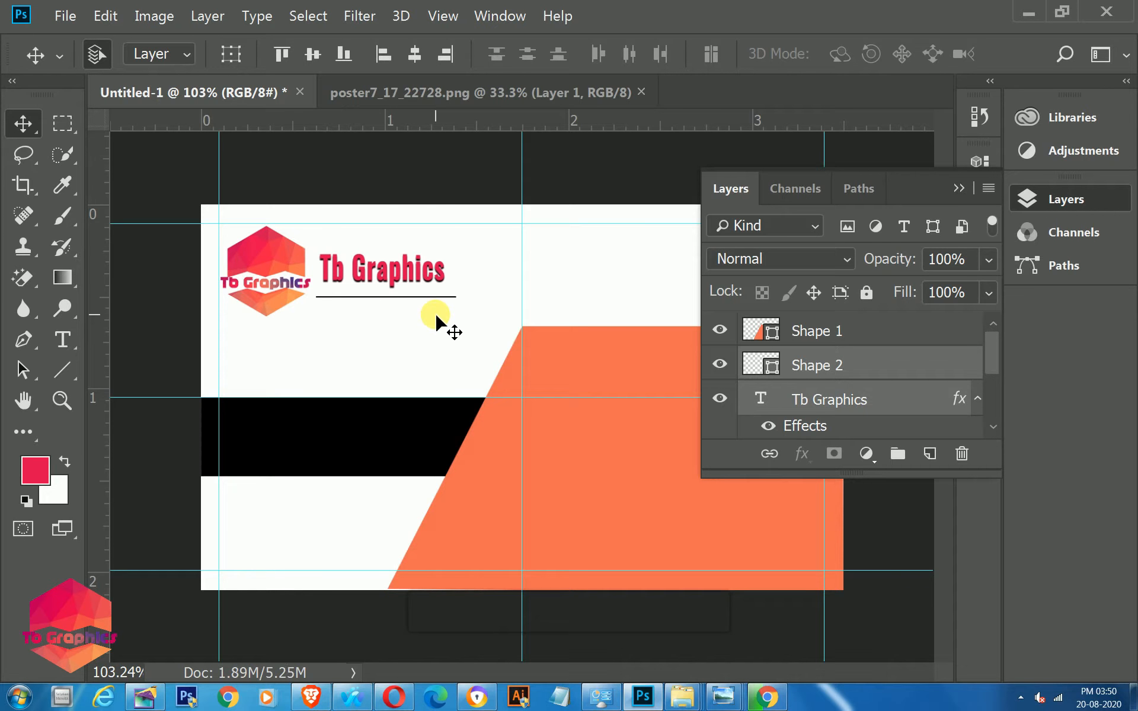
Step: Examine the card layout at different magnifications with the guides hidden, and show the guides again
{"action": "scroll", "coordinate": [492, 404], "scroll_direction": "down", "scroll_amount": 2}
{"action": "scroll", "coordinate": [473, 399], "scroll_direction": "up", "scroll_amount": 3}
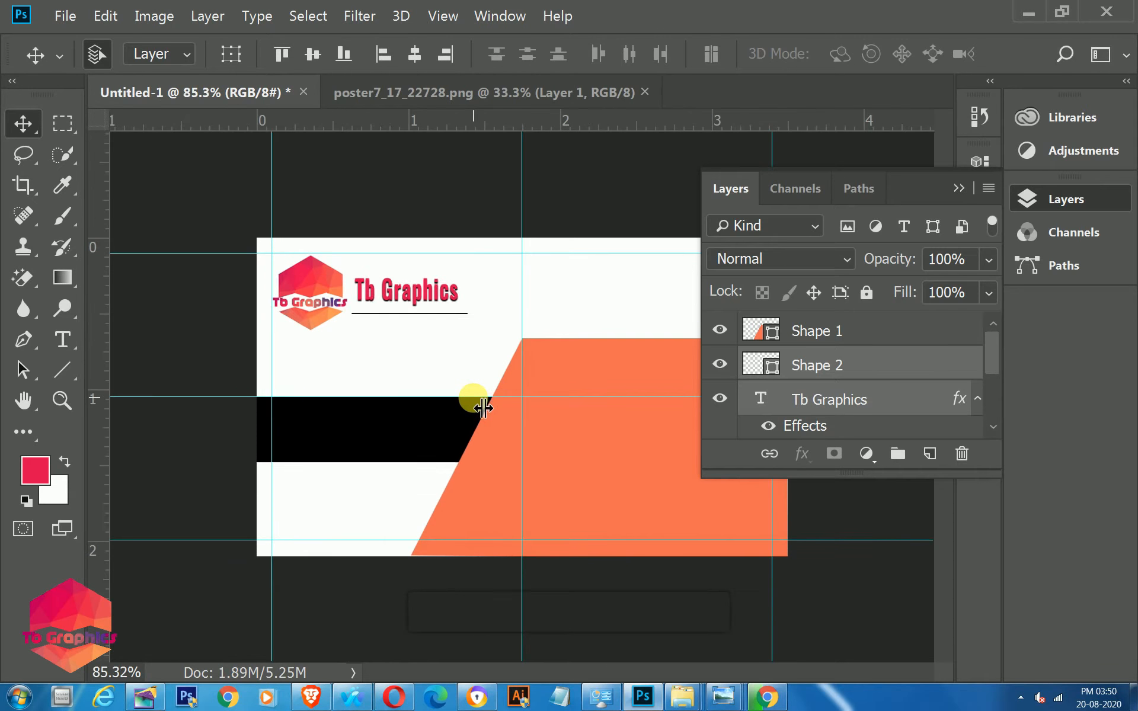
{"action": "scroll", "coordinate": [474, 398], "scroll_direction": "down", "scroll_amount": 2}
{"action": "scroll", "coordinate": [478, 394], "scroll_direction": "down", "scroll_amount": 1}
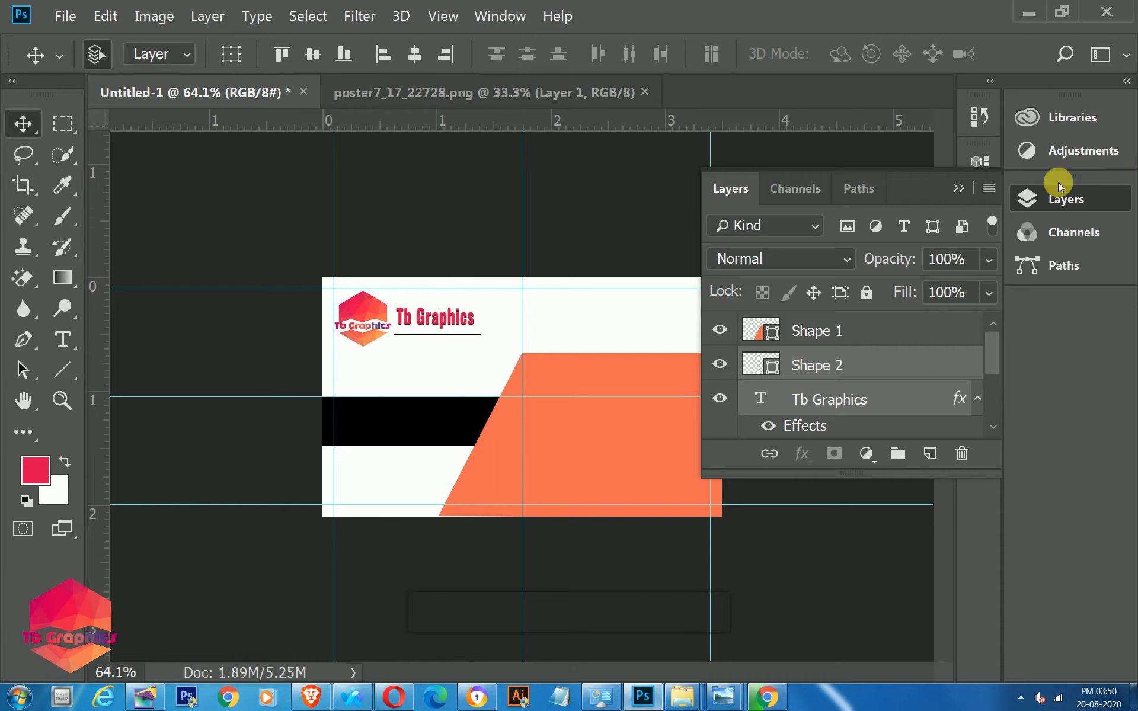
{"action": "left_click", "coordinate": [1009, 201]}
{"action": "key", "text": "ctrl+semicolon"}
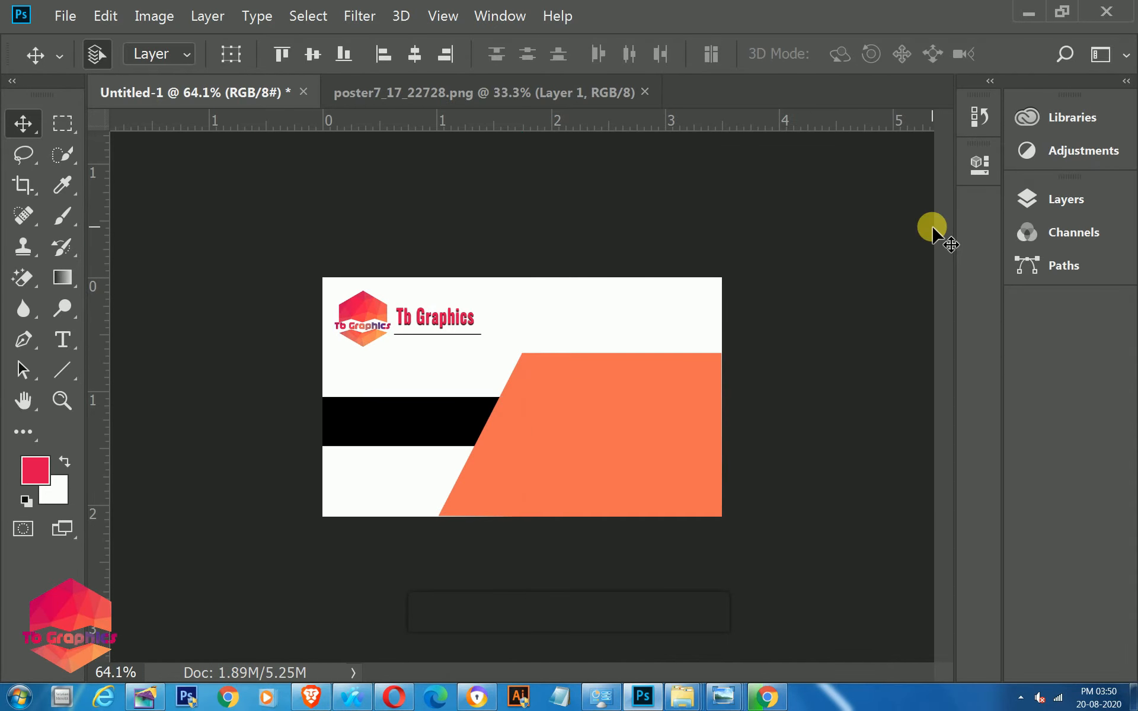
{"action": "scroll", "coordinate": [692, 492], "scroll_direction": "up", "scroll_amount": 2}
{"action": "scroll", "coordinate": [691, 492], "scroll_direction": "up", "scroll_amount": 1}
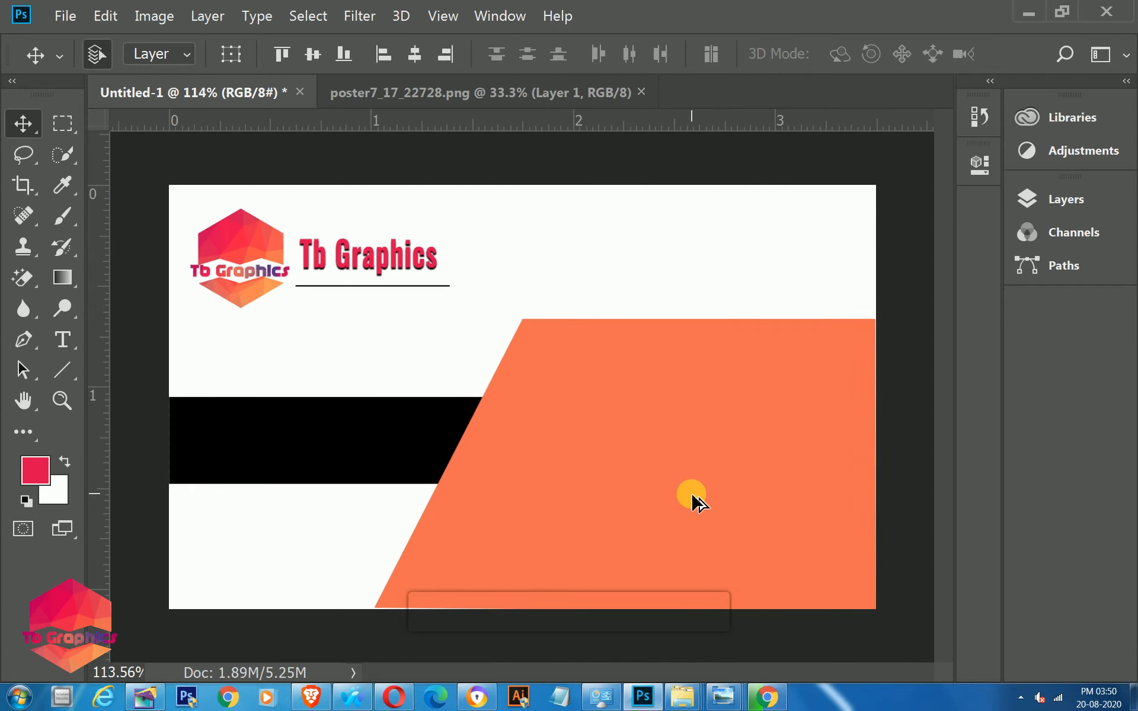
{"action": "key", "text": "ctrl+semicolon"}
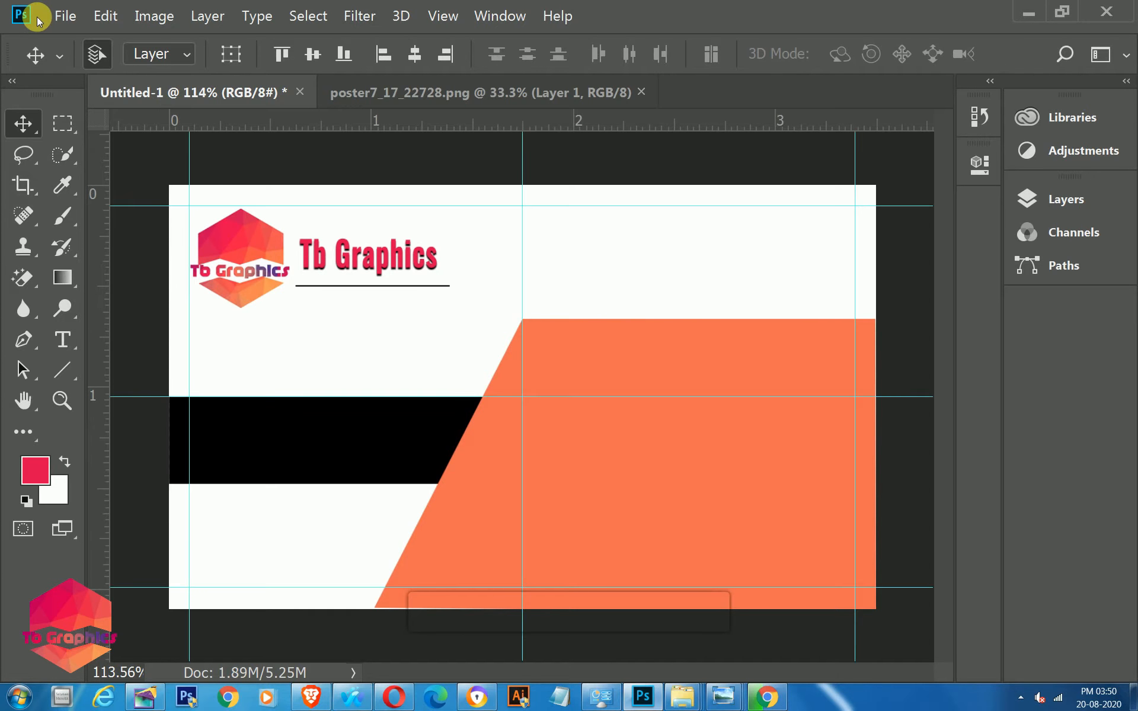
Step: Open websiteQRCode_noFrame from the Visiting Card folder and convert the image to RGB Color mode
{"action": "left_click", "coordinate": [65, 16]}
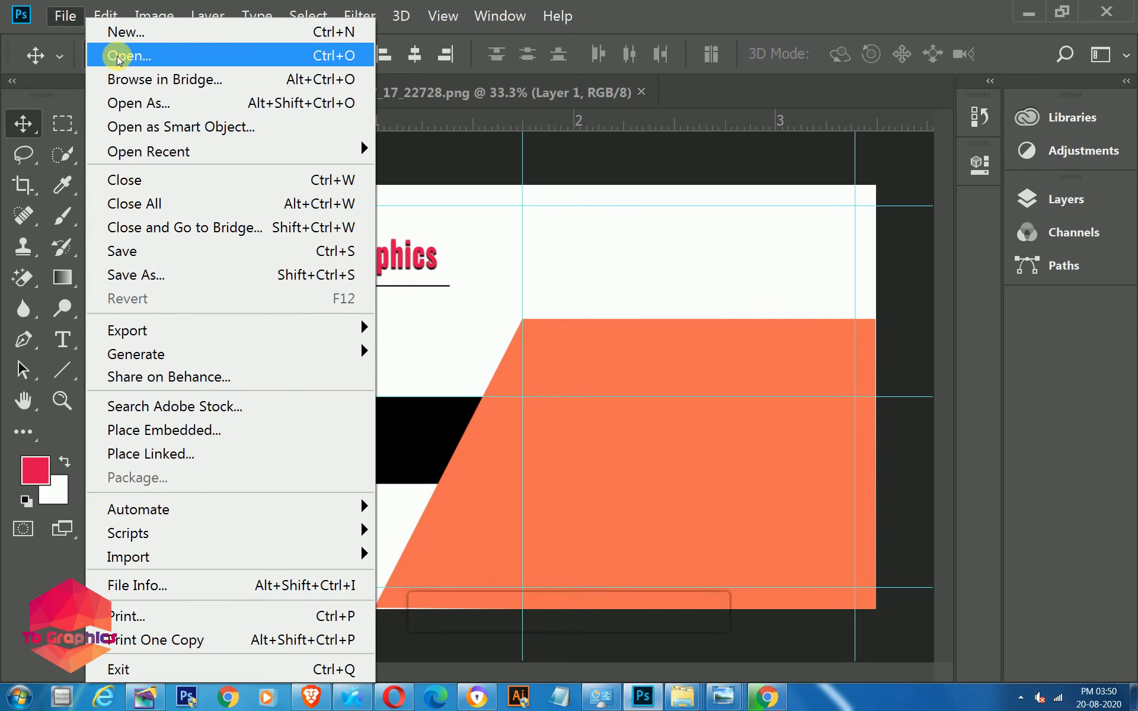
{"action": "left_click", "coordinate": [96, 55]}
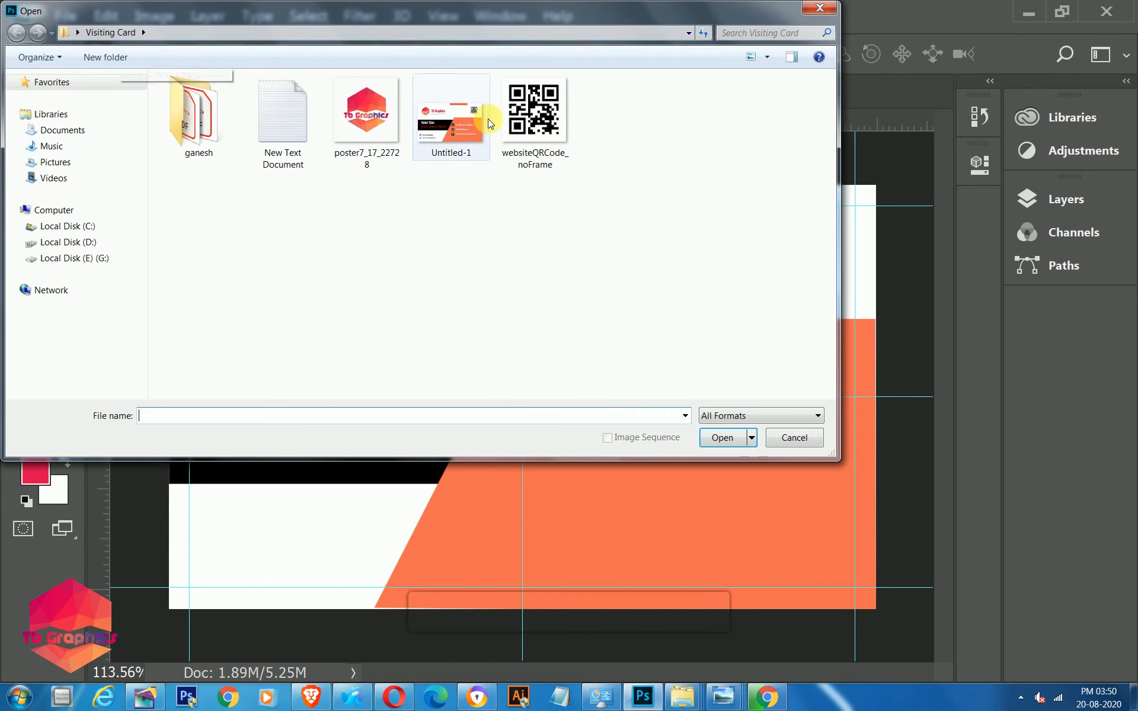
{"action": "left_click", "coordinate": [534, 119]}
{"action": "left_click", "coordinate": [719, 439]}
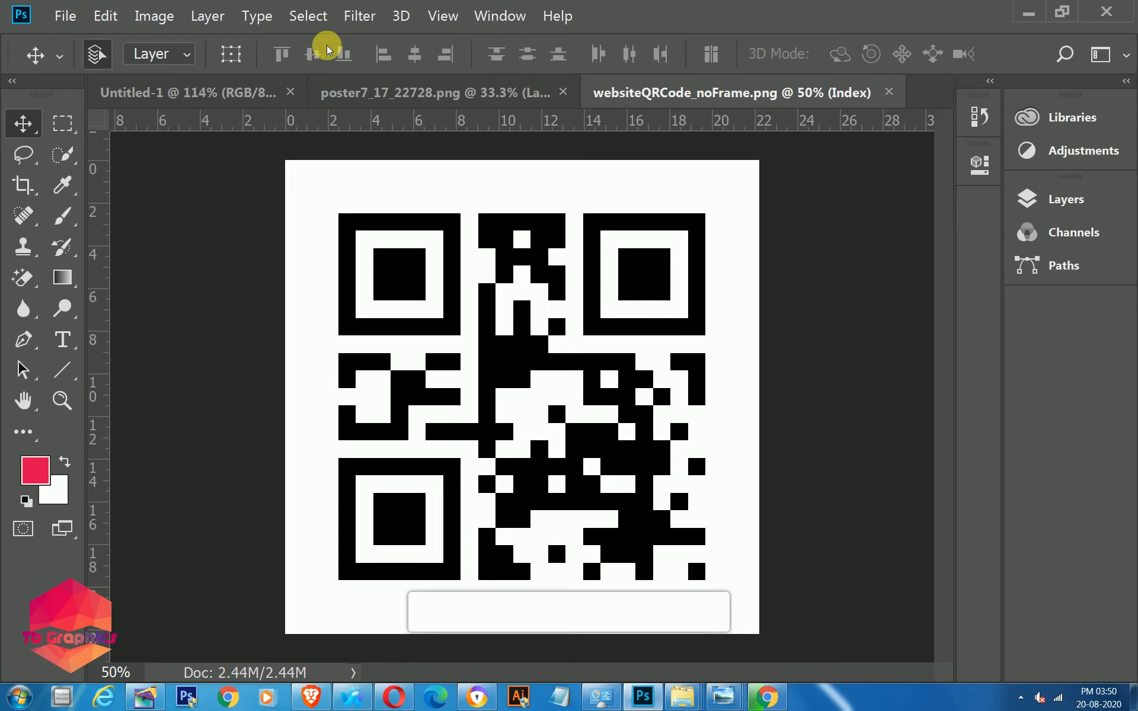
{"action": "left_click", "coordinate": [419, 135]}
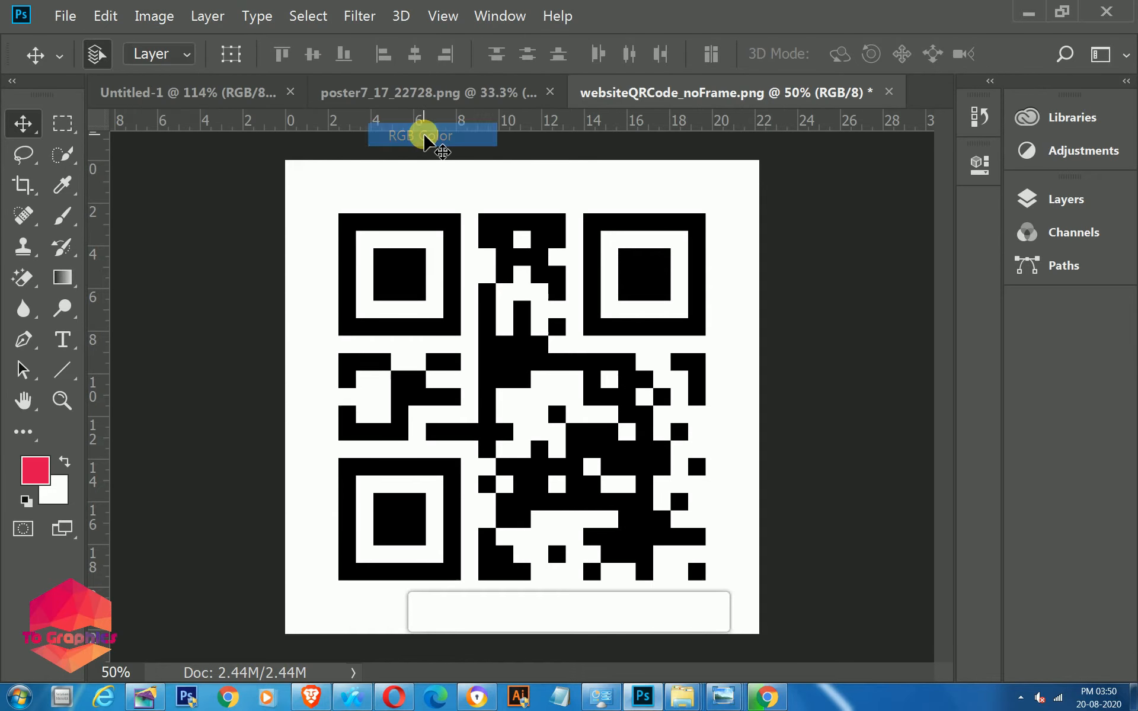
Step: Unlock the QR code image's background layer and copy it into the Untitled-1 business card document
{"action": "left_click", "coordinate": [1066, 200]}
{"action": "double_click", "coordinate": [864, 338]}
{"action": "left_click", "coordinate": [766, 197]}
{"action": "left_click_drag", "start_coordinate": [633, 314], "coordinate": [617, 279]}
{"action": "scroll", "coordinate": [539, 419], "scroll_direction": "down", "scroll_amount": 5}
Step: Scale the QR code down, fit it within the card's upper-right margin guides, and hide the guides
{"action": "key", "text": "ctrl+t"}
{"action": "scroll", "coordinate": [544, 397], "scroll_direction": "down", "scroll_amount": 3}
{"action": "left_click_drag", "start_coordinate": [706, 204], "coordinate": [578, 375]}
{"action": "key", "text": "Return"}
{"action": "scroll", "coordinate": [572, 403], "scroll_direction": "up", "scroll_amount": 12}
{"action": "left_click_drag", "start_coordinate": [643, 247], "coordinate": [850, 226]}
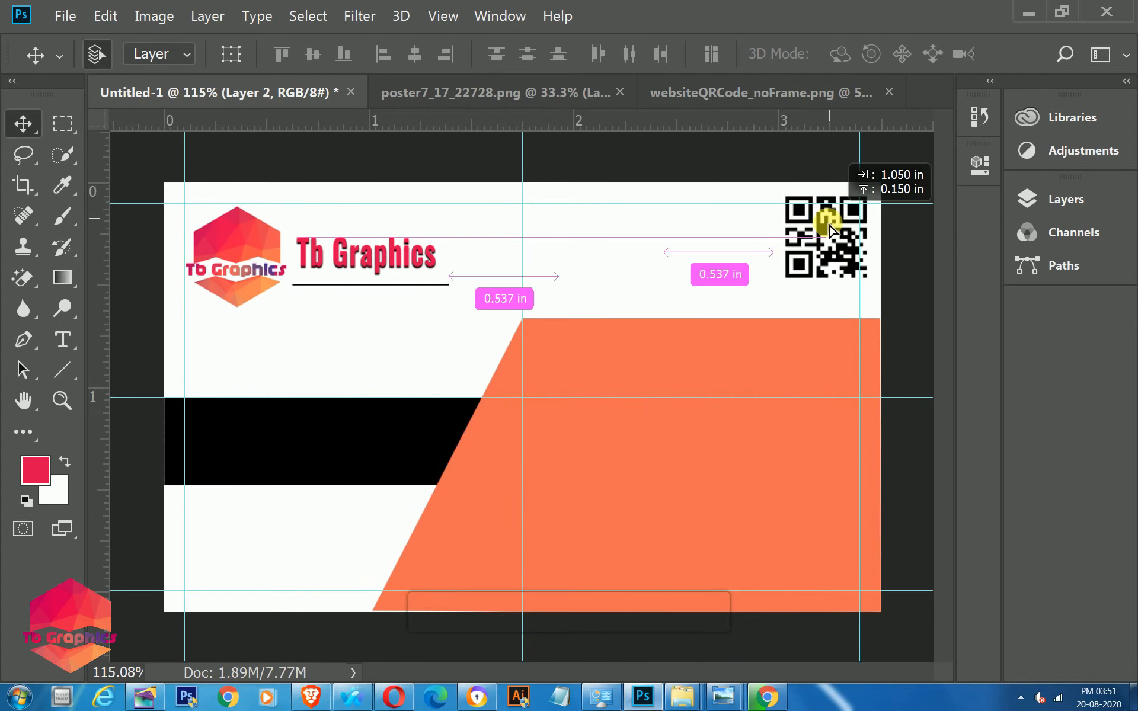
{"action": "key", "text": "ctrl+semicolon"}
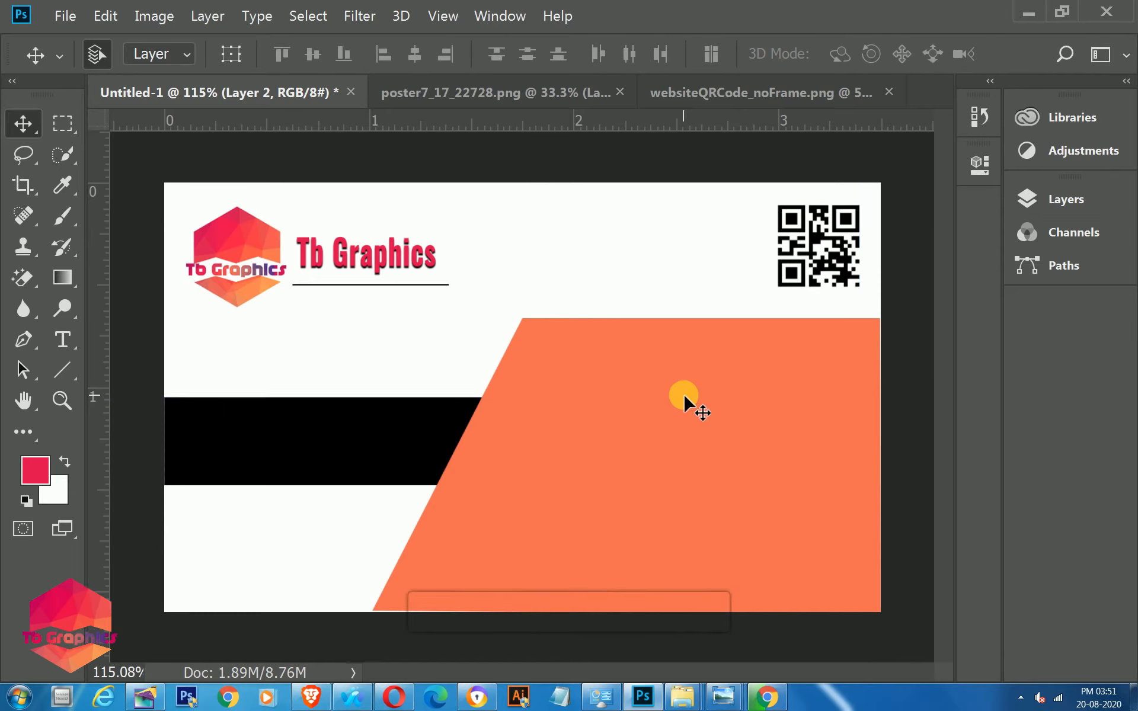
Step: Add a text line with the person's full name in pink-red Oswald SemiBold at 10 pt above the black bar
{"action": "scroll", "coordinate": [691, 407], "scroll_direction": "down", "scroll_amount": 2}
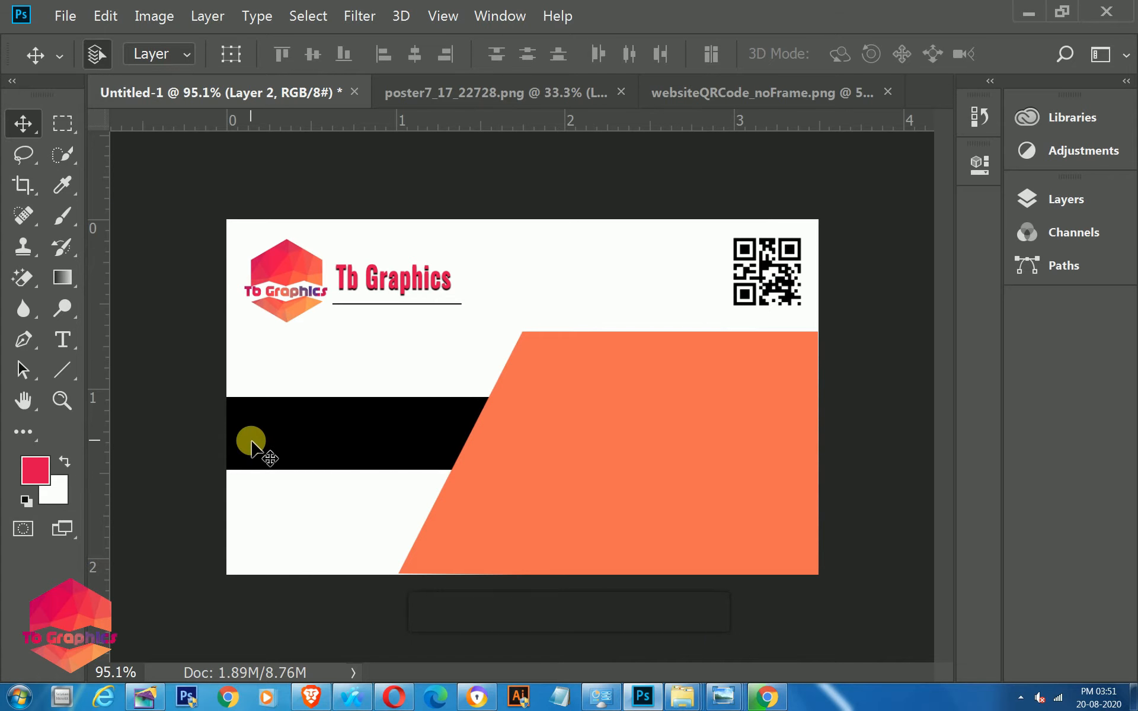
{"action": "key", "text": "t"}
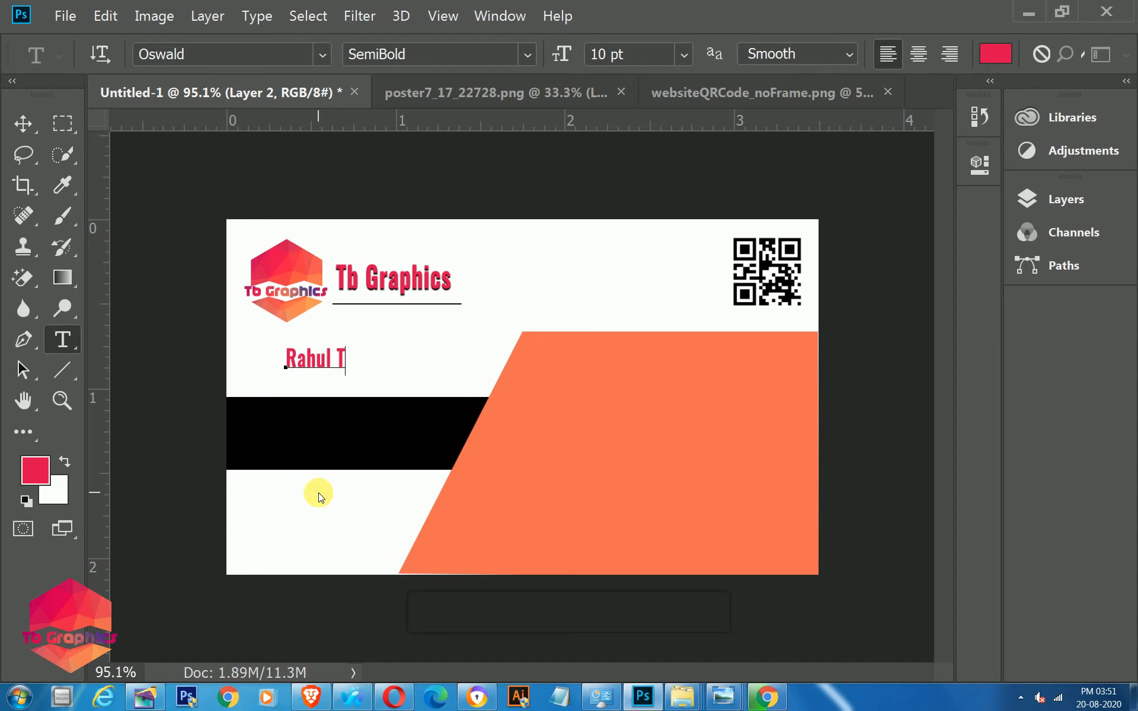
{"action": "type", "text": "n"}
{"action": "key", "text": "ctrl+a"}
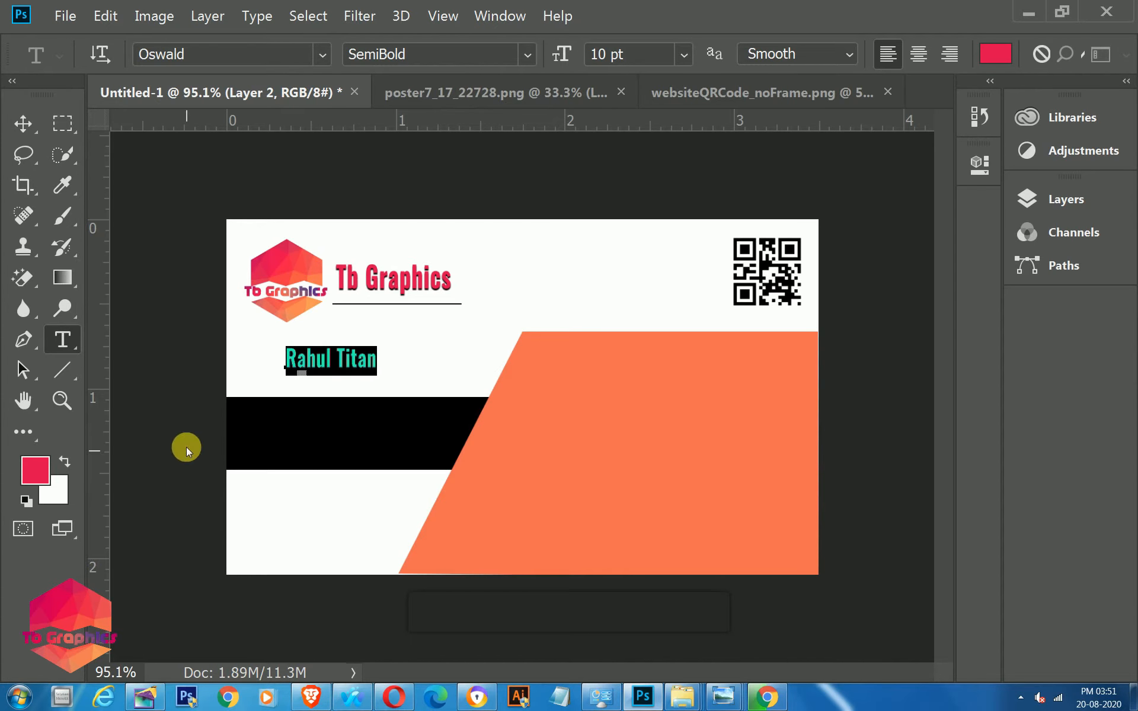
{"action": "left_click", "coordinate": [23, 123]}
Step: Move the name text onto the black bar, show the guides, and align the text to the left margin guide
{"action": "left_click_drag", "start_coordinate": [316, 374], "coordinate": [282, 433]}
{"action": "key", "text": "ctrl+semicolon"}
{"action": "key", "text": "shift+Left"}
{"action": "key", "text": "shift+Left"}
{"action": "key", "text": "shift+Up"}
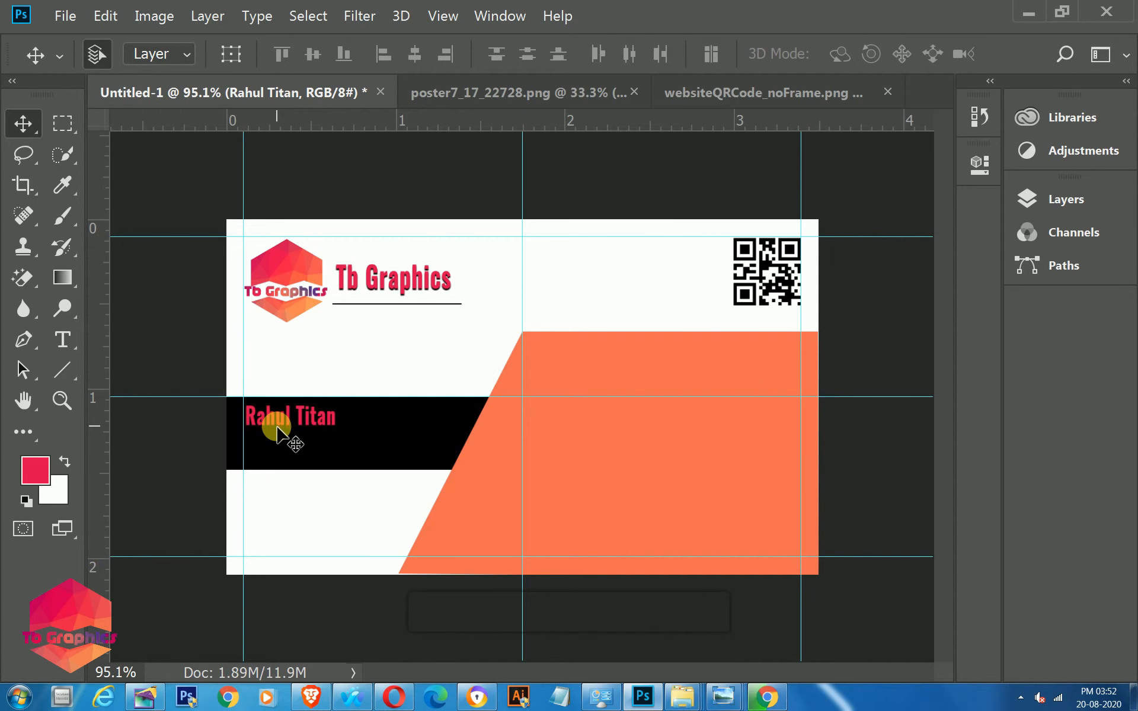
Step: Change the name text to white and set its font to Century Gothic Bold
{"action": "double_click", "coordinate": [269, 428]}
{"action": "key", "text": "ctrl+a"}
{"action": "left_click", "coordinate": [64, 462]}
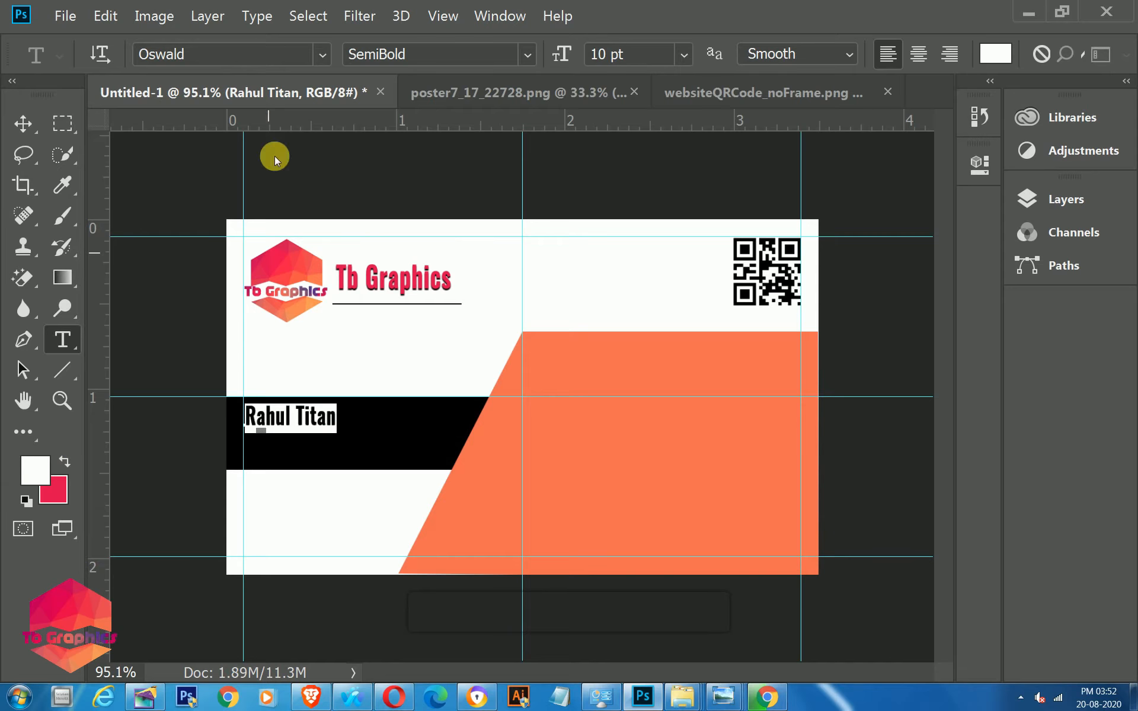
{"action": "type", "text": "got"}
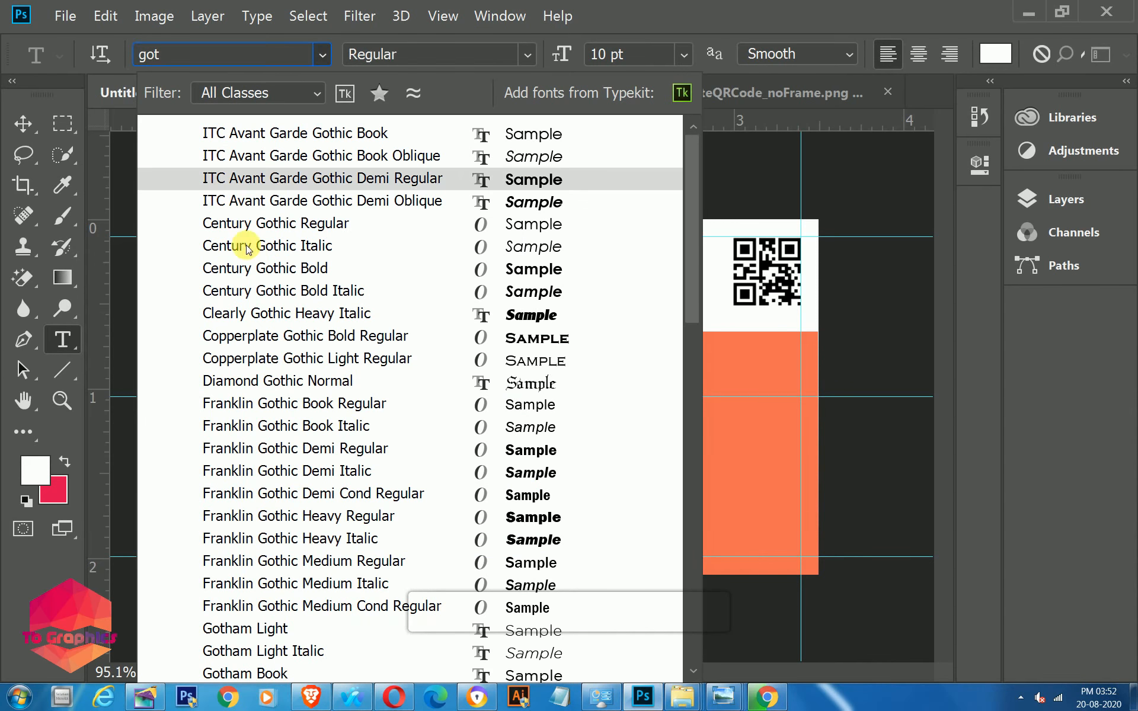
{"action": "left_click", "coordinate": [276, 269]}
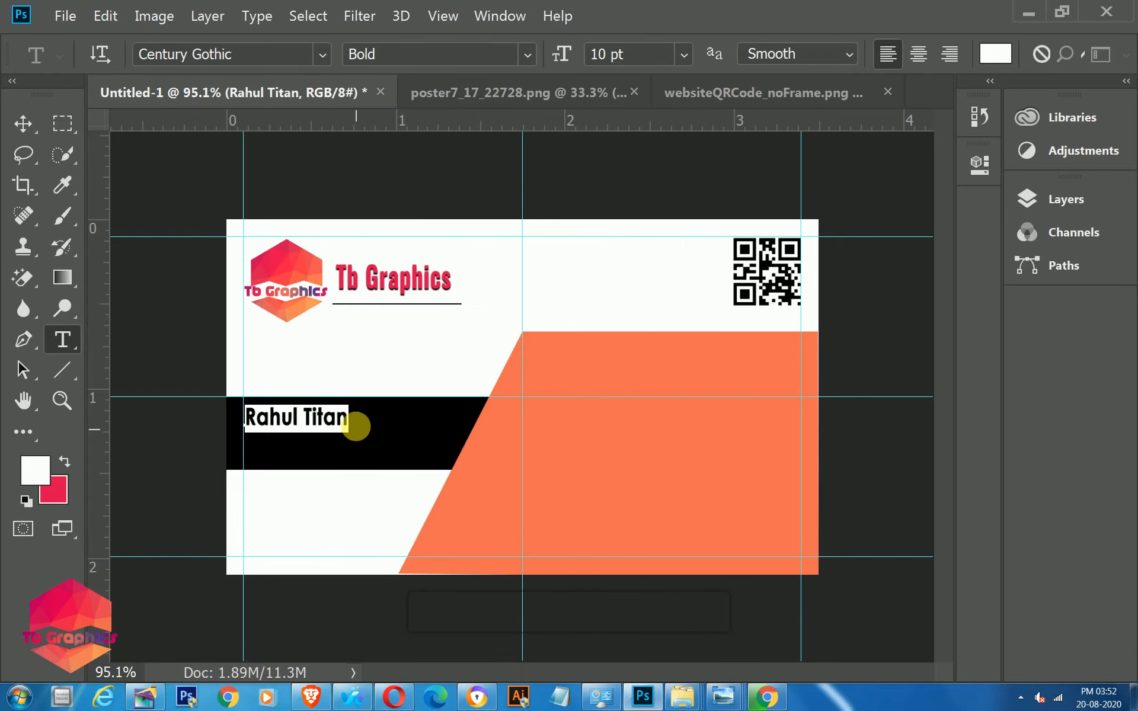
{"action": "left_click", "coordinate": [23, 124]}
Step: Set the name text's size to 15 pt and reposition it near the upper edge of the black bar
{"action": "double_click", "coordinate": [293, 418]}
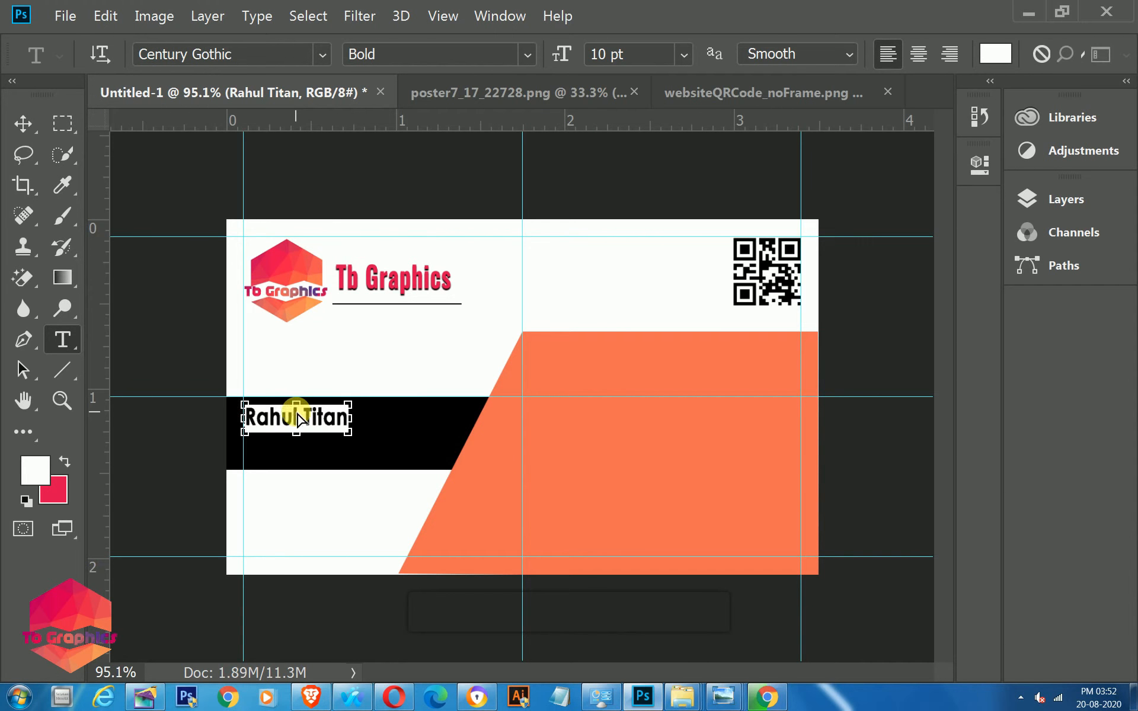
{"action": "scroll", "coordinate": [605, 59], "scroll_direction": "up", "scroll_amount": 5}
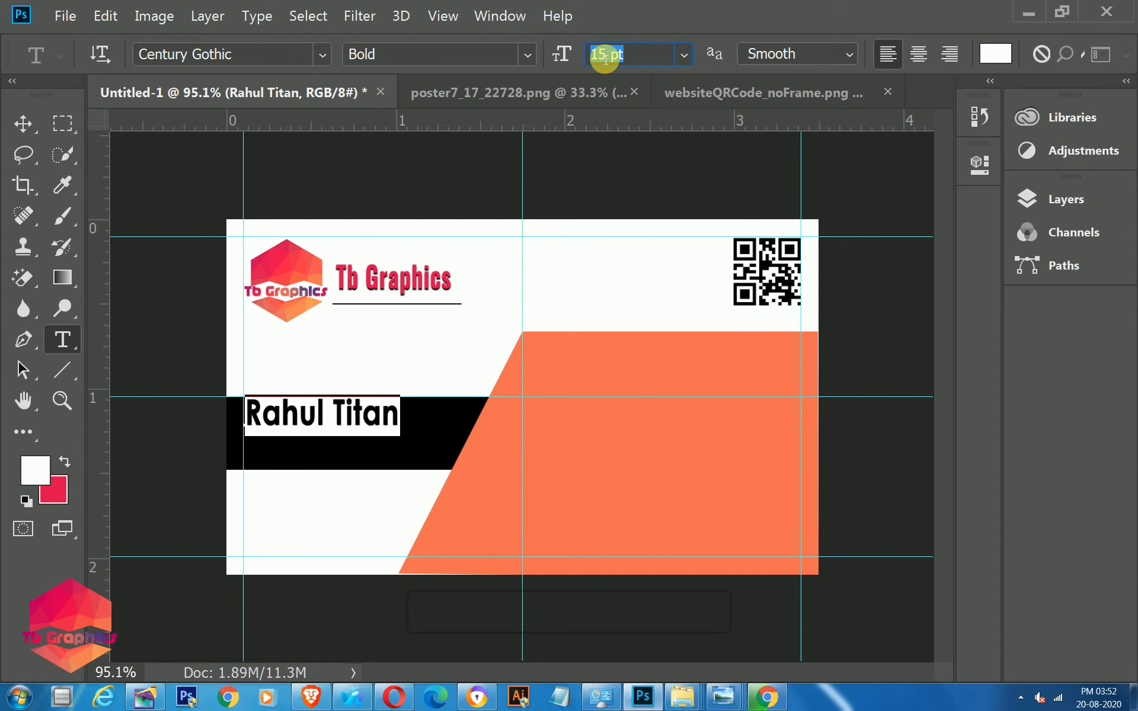
{"action": "left_click", "coordinate": [23, 123]}
{"action": "left_click_drag", "start_coordinate": [309, 415], "coordinate": [302, 420]}
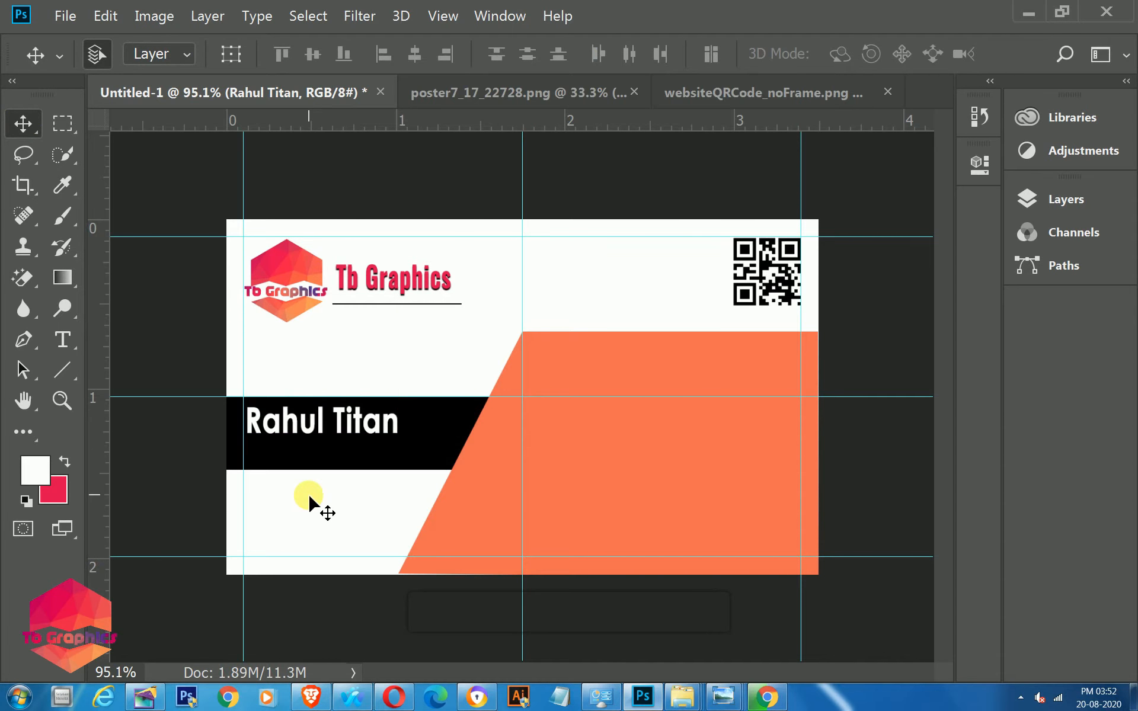
Step: Duplicate the name text directly below itself on the black bar and replace the copy's wording with "Graphics Designer"
{"action": "left_click_drag", "start_coordinate": [304, 432], "coordinate": [309, 478], "text": "alt"}
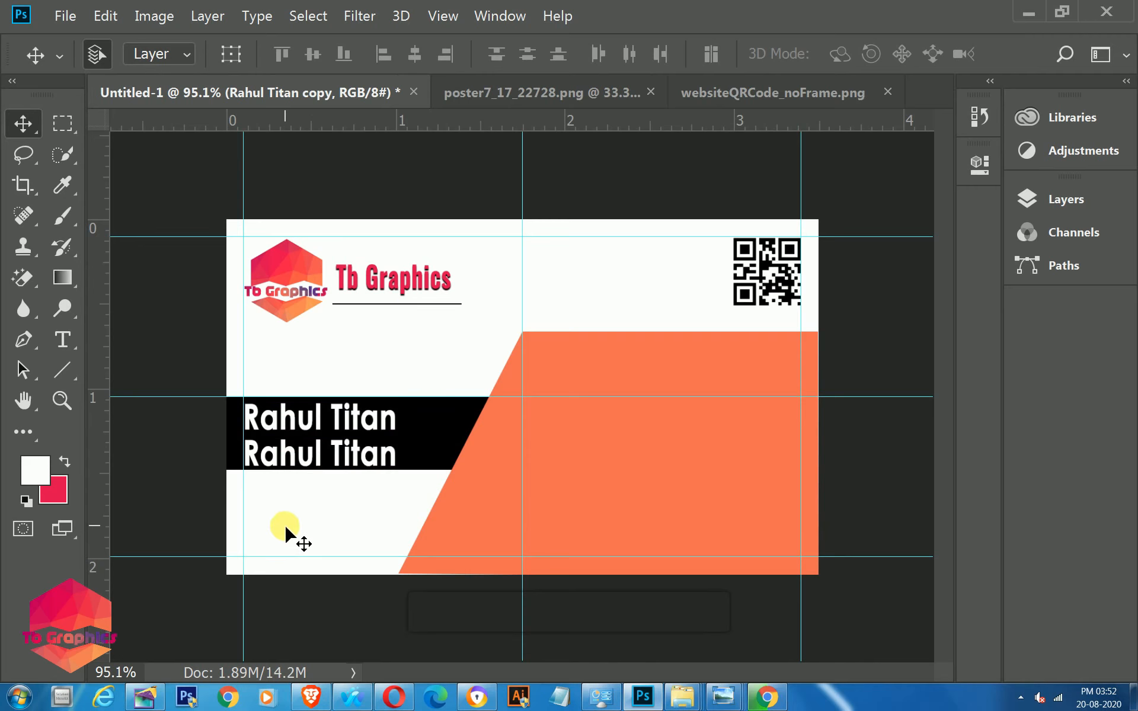
{"action": "double_click", "coordinate": [296, 462]}
{"action": "key", "text": "ctrl+a"}
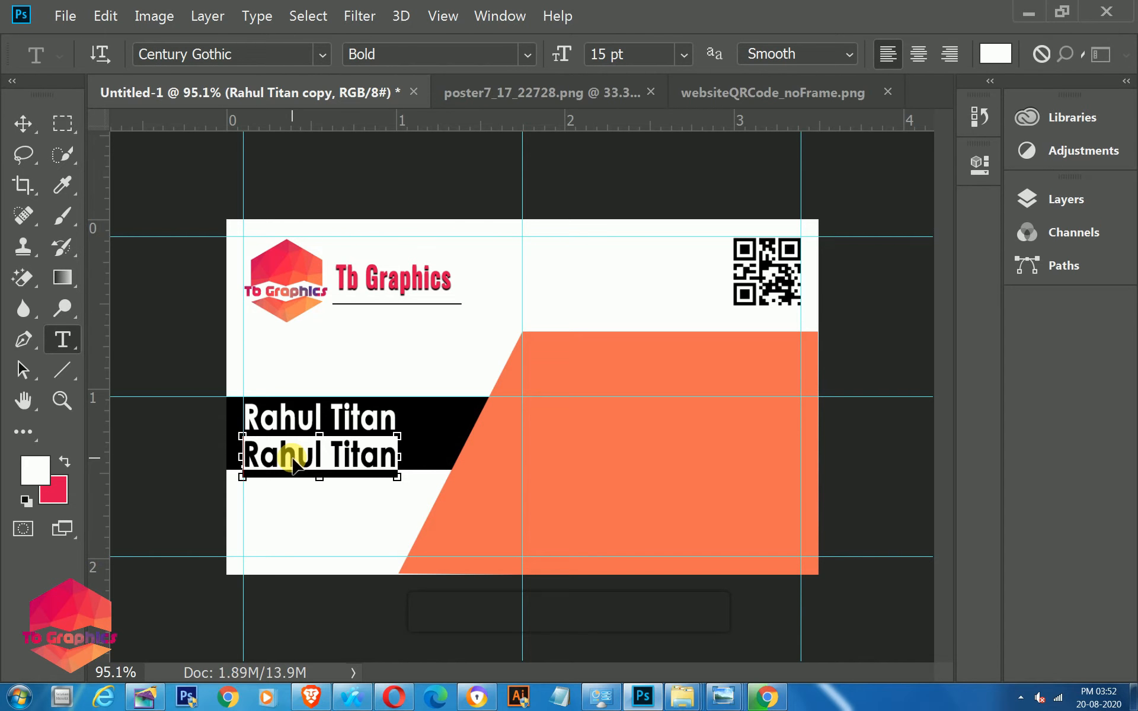
{"action": "type", "text": "Graphics Desig"}
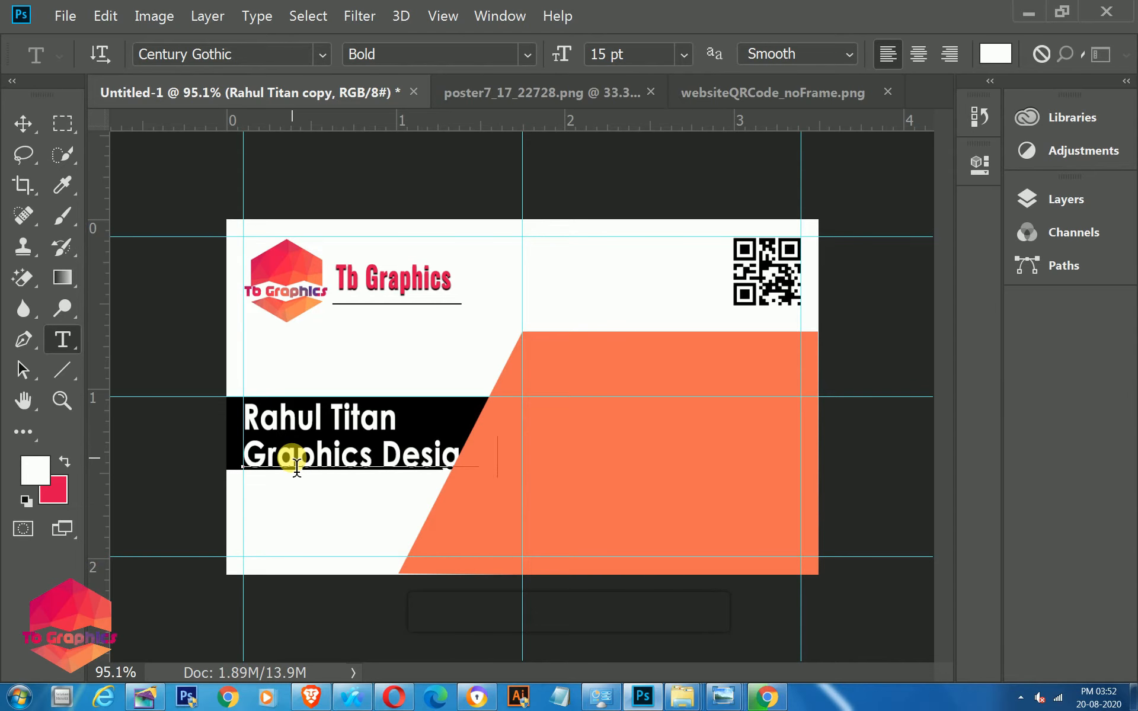
Step: Set the job title's size to 8 pt and extend its wording to "Graphics Designer/Youtuber"
{"action": "key", "text": "ctrl+a"}
{"action": "left_click", "coordinate": [605, 61]}
{"action": "scroll", "coordinate": [605, 61], "scroll_direction": "down", "scroll_amount": 2}
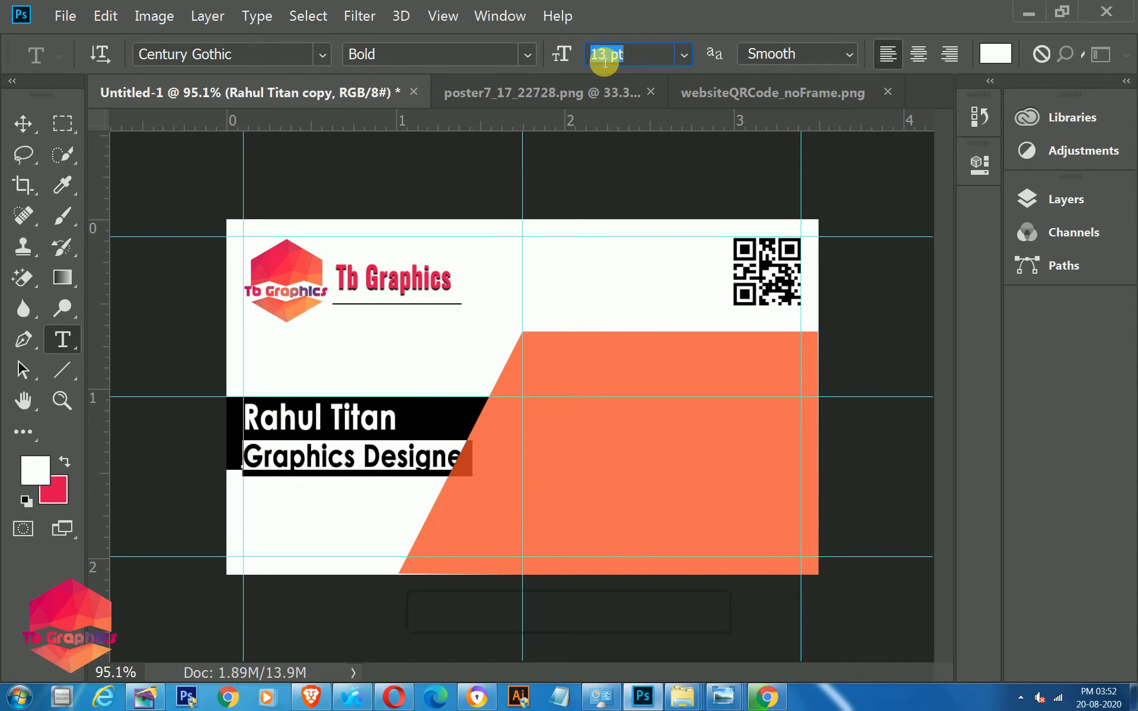
{"action": "scroll", "coordinate": [605, 61], "scroll_direction": "down", "scroll_amount": 5}
{"action": "left_click", "coordinate": [394, 465]}
{"action": "type", "text": "/Youtuber"}
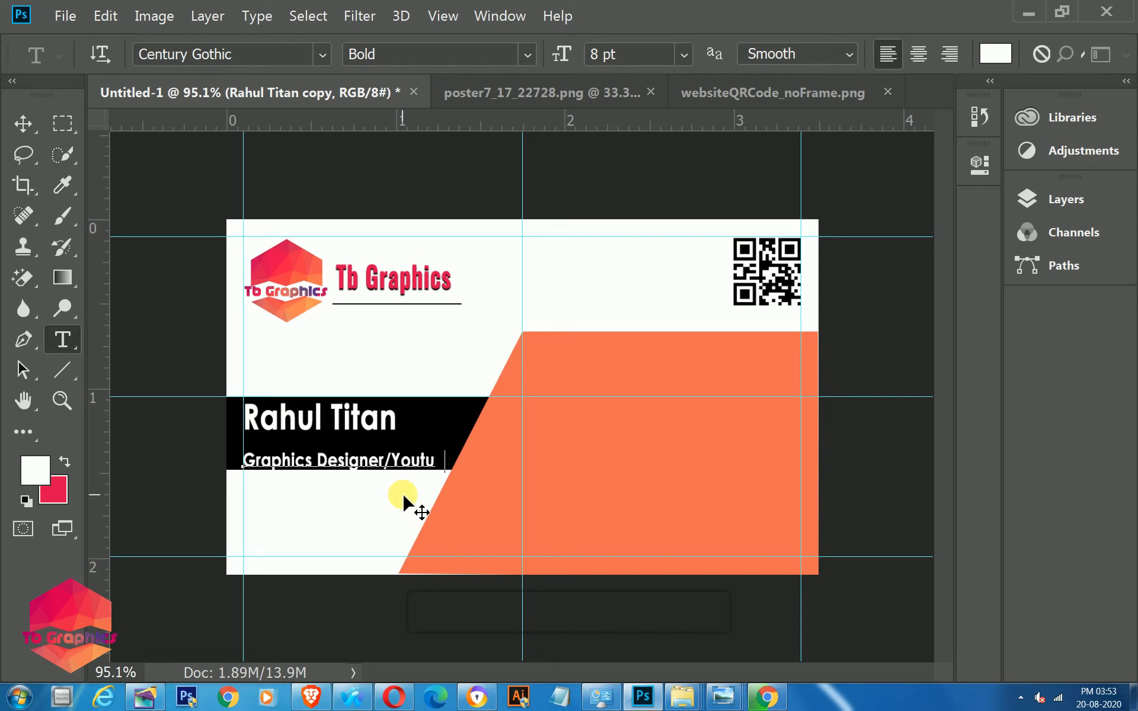
{"action": "left_click", "coordinate": [23, 123]}
Step: Nudge the orange angled shape to the right to make room for the job title on the black bar
{"action": "left_click", "coordinate": [728, 499]}
{"action": "key", "text": "Right"}
{"action": "key", "text": "Right"}
{"action": "key", "text": "Right"}
{"action": "key", "text": "Right"}
{"action": "key", "text": "Right"}
{"action": "key", "text": "Right"}
{"action": "key", "text": "Right"}
{"action": "key", "text": "Right"}
{"action": "key", "text": "Right"}
{"action": "key", "text": "Right"}
{"action": "key", "text": "Right"}
{"action": "key", "text": "Right"}
{"action": "key", "text": "Right"}
{"action": "key", "text": "Right"}
{"action": "key", "text": "Right"}
{"action": "key", "text": "Right"}
{"action": "key", "text": "Right"}
{"action": "key", "text": "Right"}
{"action": "key", "text": "Right"}
{"action": "key", "text": "Right"}
{"action": "key", "text": "Right"}
{"action": "key", "text": "Right"}
{"action": "key", "text": "Right"}
{"action": "key", "text": "Right"}
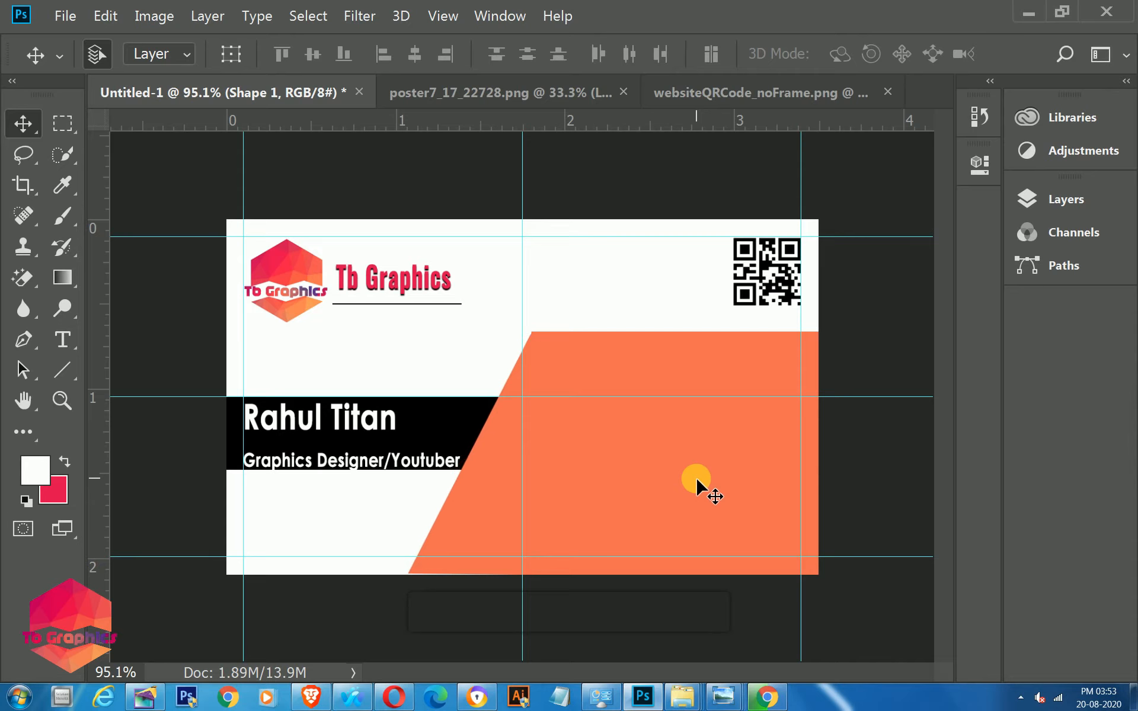
Step: Adjust the job title's position on the black bar and set its font style to Regular
{"action": "mouse_move", "coordinate": [327, 468]}
{"action": "left_mouse_down"}
{"action": "mouse_move", "coordinate": [325, 444]}
{"action": "mouse_move", "coordinate": [326, 453]}
{"action": "mouse_move", "coordinate": [286, 422]}
{"action": "mouse_move", "coordinate": [328, 468]}
{"action": "left_mouse_up"}
{"action": "key", "text": "t"}
{"action": "triple_click", "coordinate": [330, 457]}
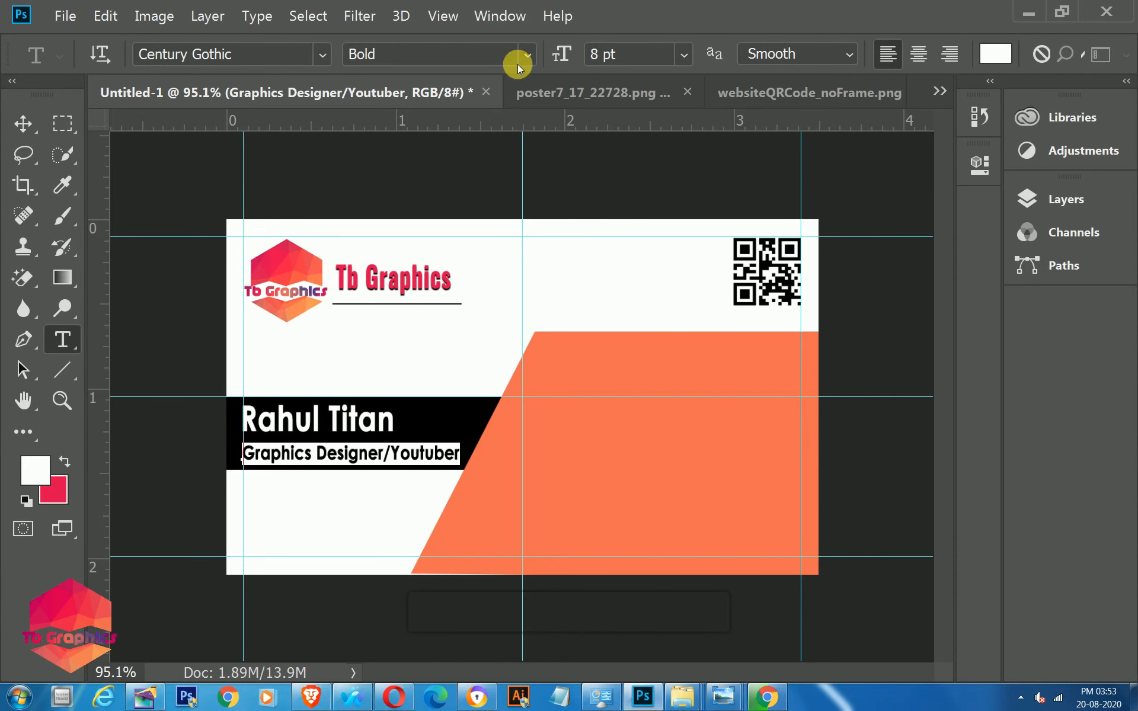
{"action": "left_click", "coordinate": [527, 54]}
{"action": "left_click", "coordinate": [391, 78]}
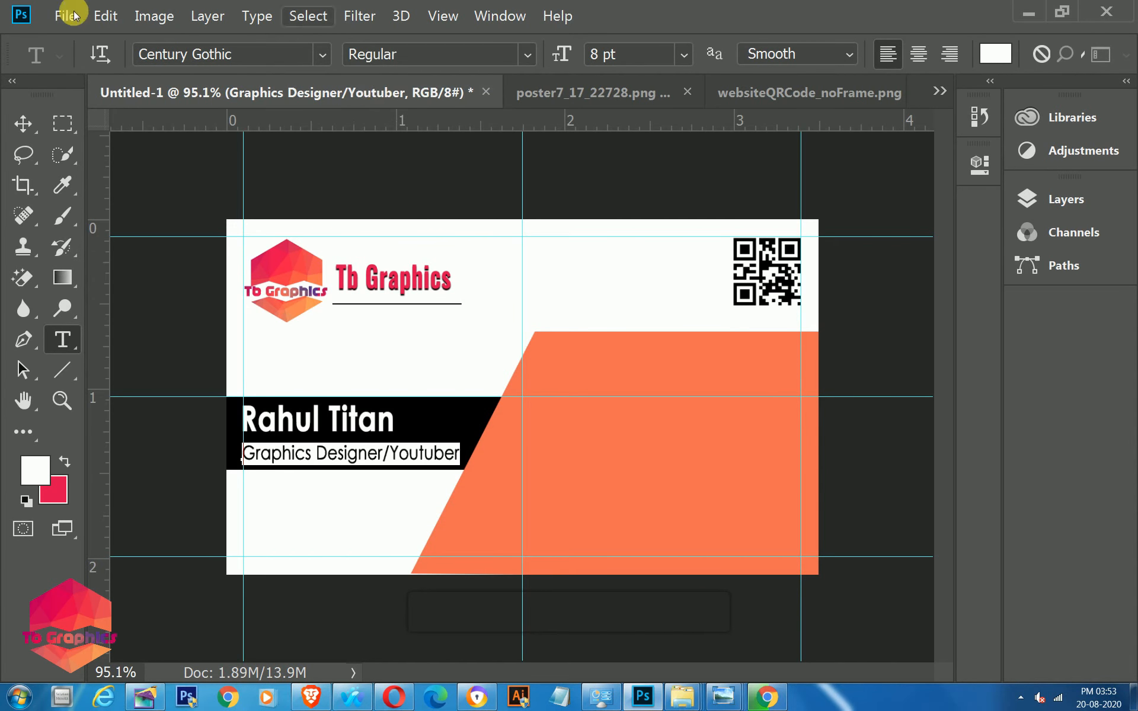
{"action": "left_click", "coordinate": [23, 123]}
Step: Recolor the whole "Graphics Designer/Youtuber" line with the pink-red swatch color
{"action": "key", "text": "t"}
{"action": "left_click_drag", "start_coordinate": [462, 458], "coordinate": [198, 461]}
{"action": "left_click", "coordinate": [65, 461]}
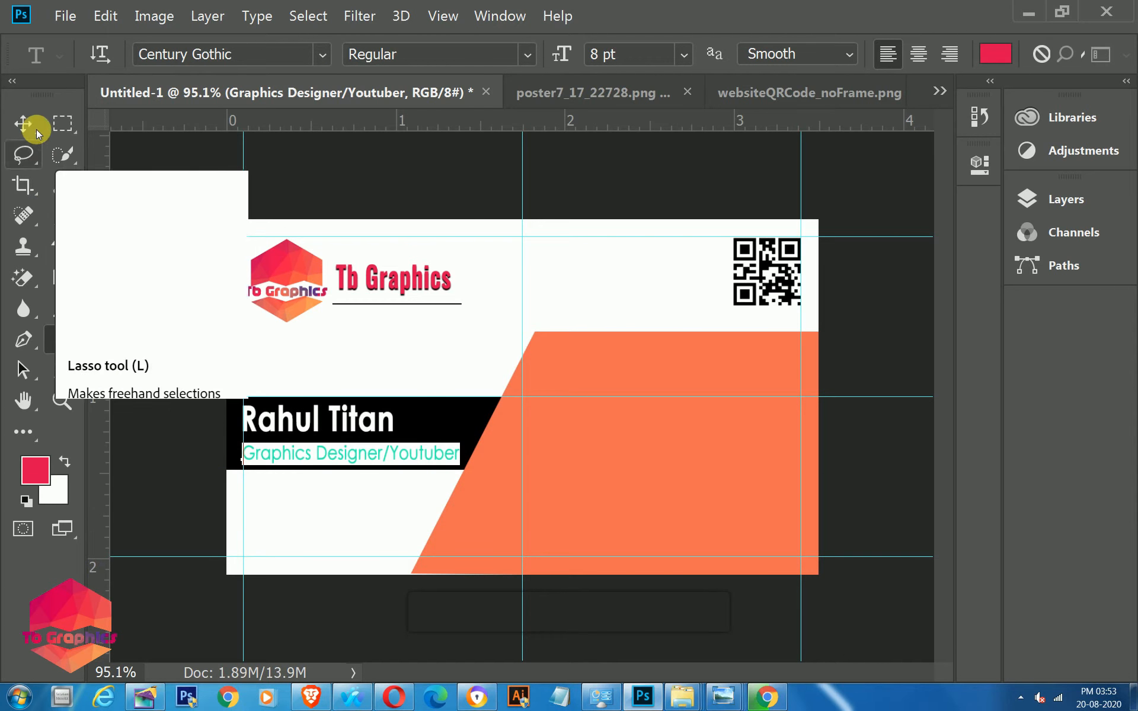
{"action": "left_click", "coordinate": [23, 123]}
{"action": "scroll", "coordinate": [348, 515], "scroll_direction": "up", "scroll_amount": 1}
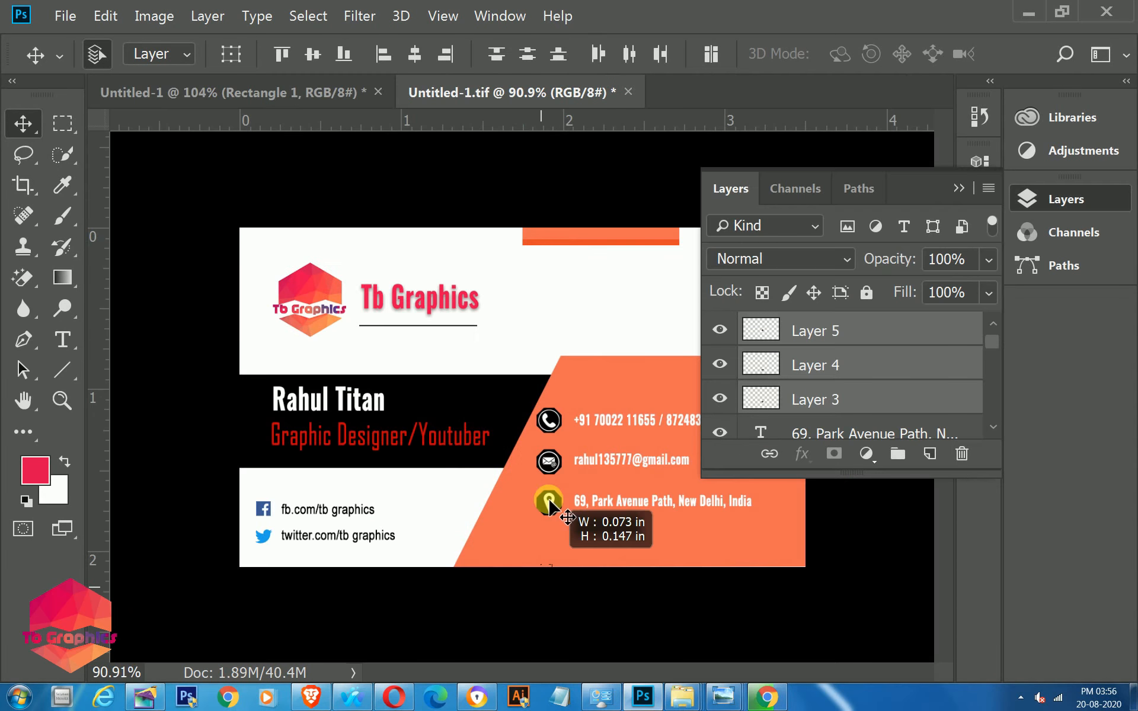
Step: Select the phone, email and location icons together on the orange shape in Untitled-1.tif
{"action": "left_click_drag", "start_coordinate": [549, 503], "coordinate": [549, 422]}
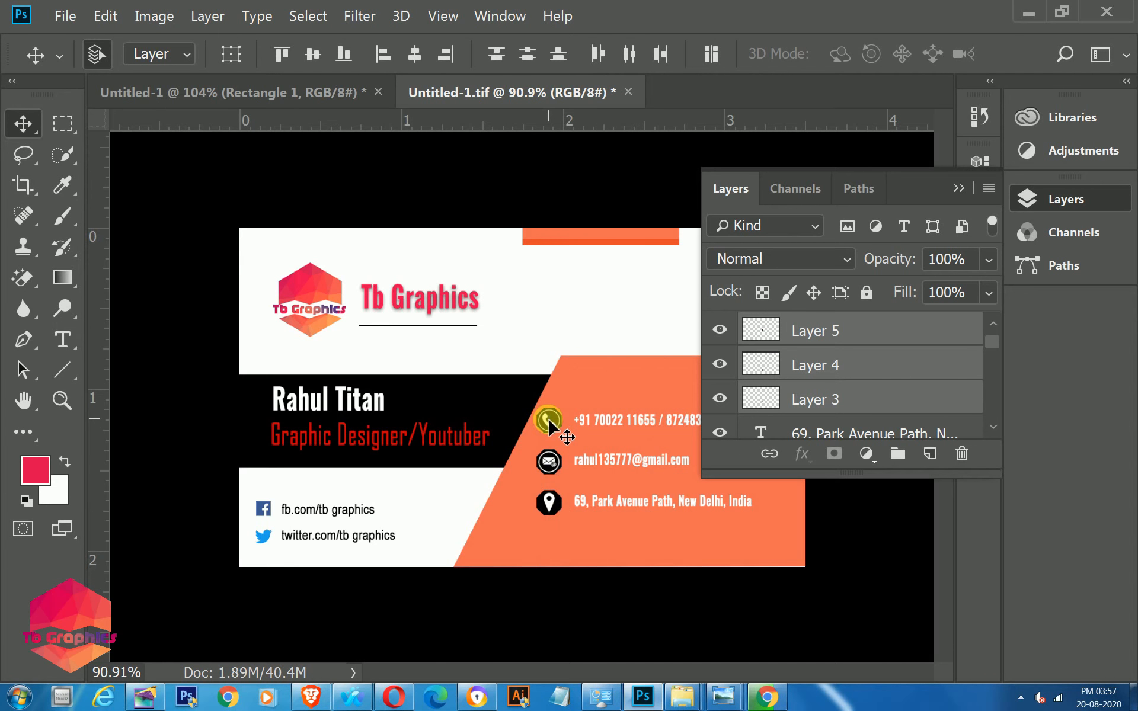